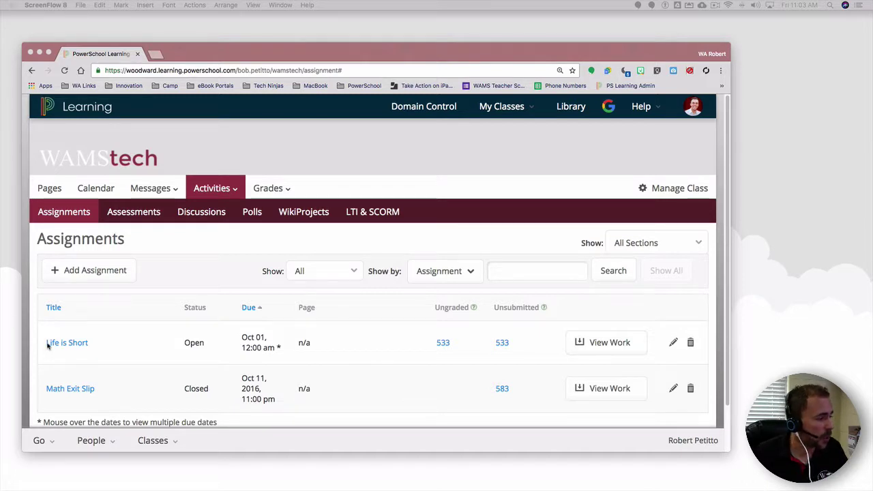
Step: Open the Life is Short assignment for editing and add the Blog (Discussion) Rubric to it
{"action": "left_click", "coordinate": [191, 242]}
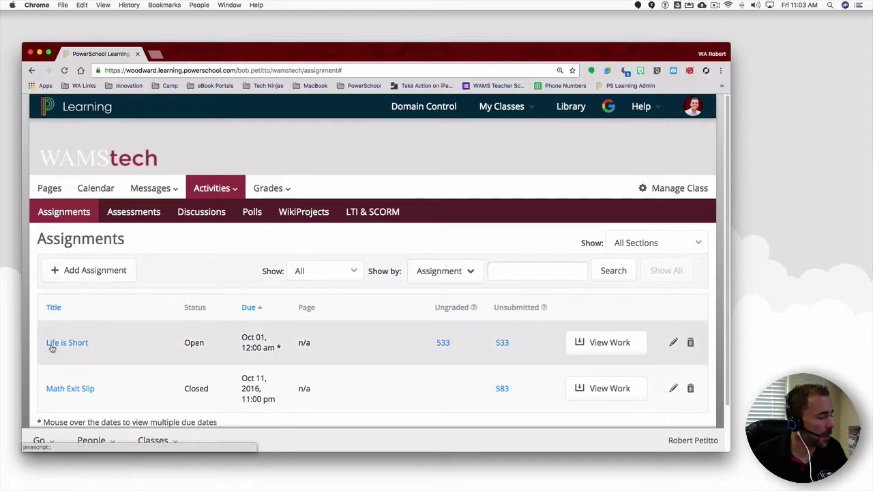
{"action": "left_click", "coordinate": [673, 344]}
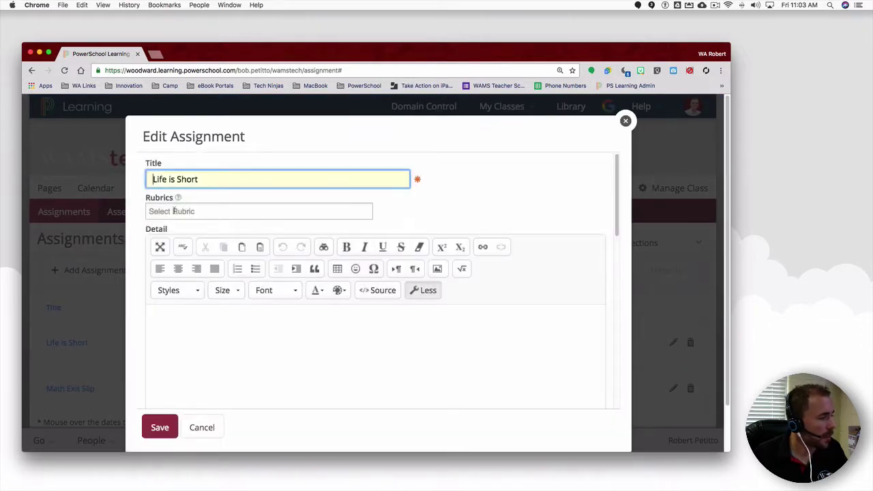
{"action": "left_click", "coordinate": [195, 211]}
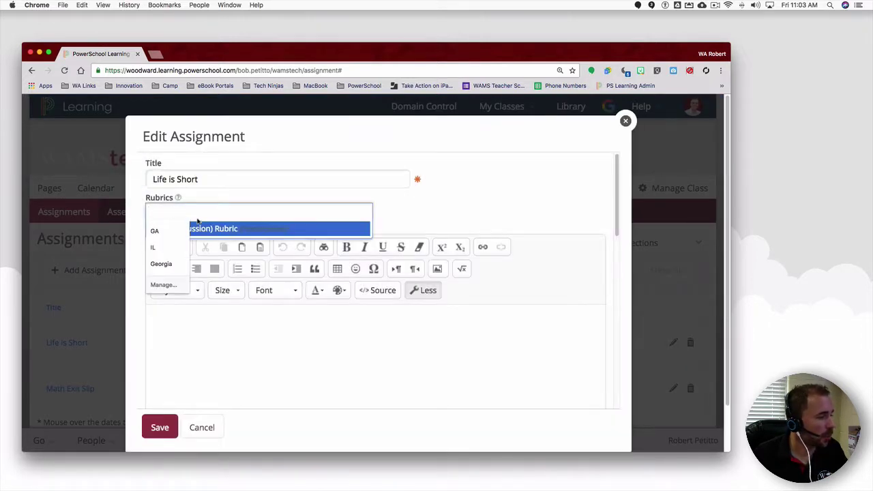
{"action": "left_click", "coordinate": [250, 229]}
{"action": "left_click", "coordinate": [280, 342]}
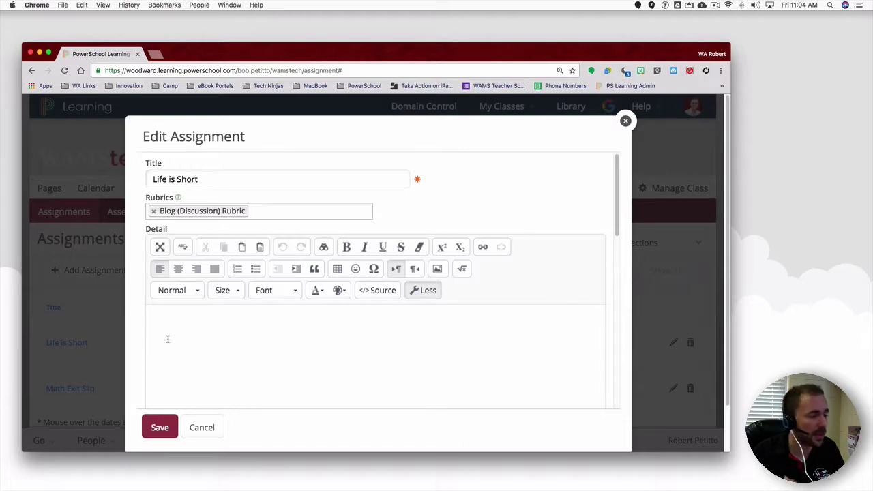
Step: Search Google Drive for "life is short" and attach the Life is Short Hyperdoc document to the assignment
{"action": "scroll", "coordinate": [204, 359], "scroll_direction": "down", "scroll_amount": 5}
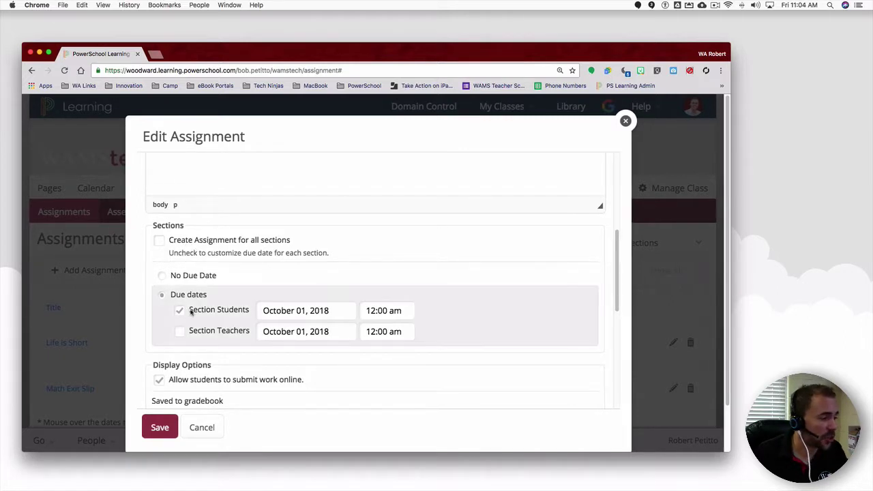
{"action": "scroll", "coordinate": [219, 316], "scroll_direction": "down", "scroll_amount": 4}
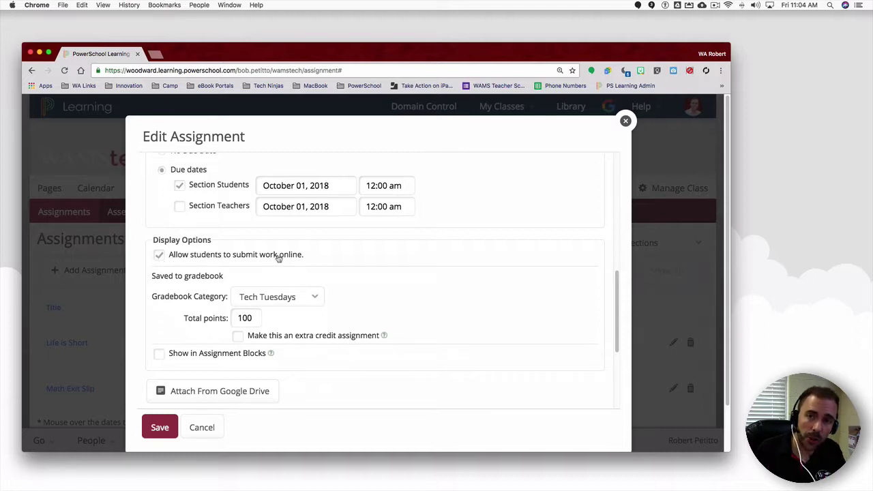
{"action": "scroll", "coordinate": [278, 258], "scroll_direction": "down", "scroll_amount": 4}
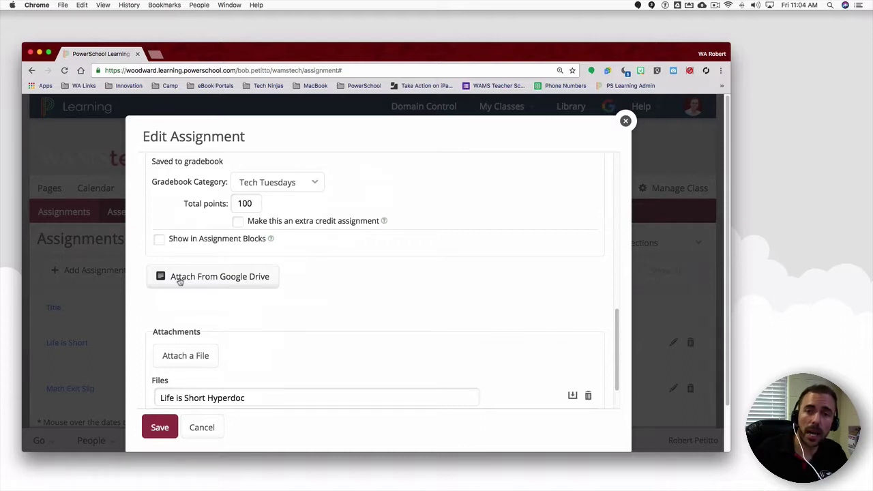
{"action": "scroll", "coordinate": [189, 284], "scroll_direction": "down", "scroll_amount": 2}
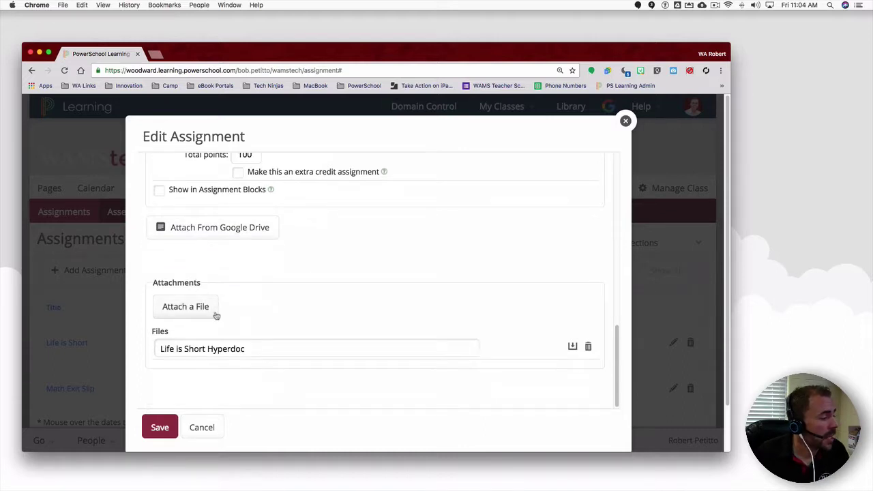
{"action": "left_click", "coordinate": [260, 348]}
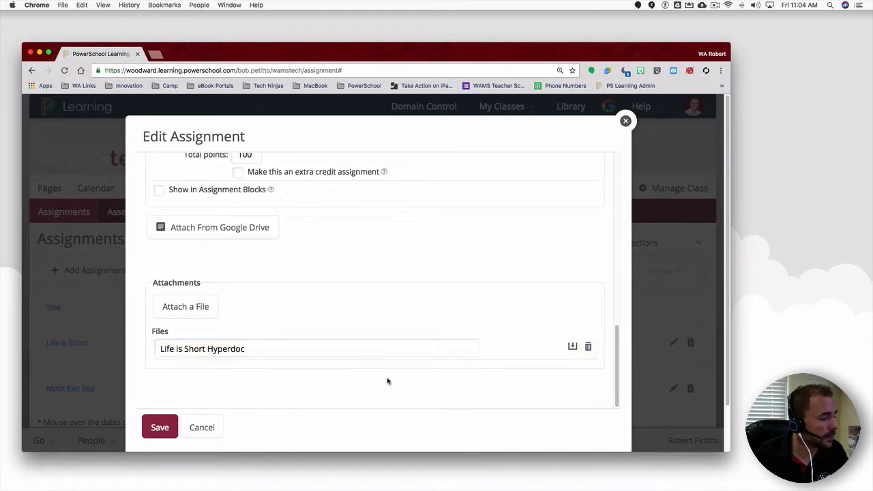
{"action": "left_click", "coordinate": [237, 229]}
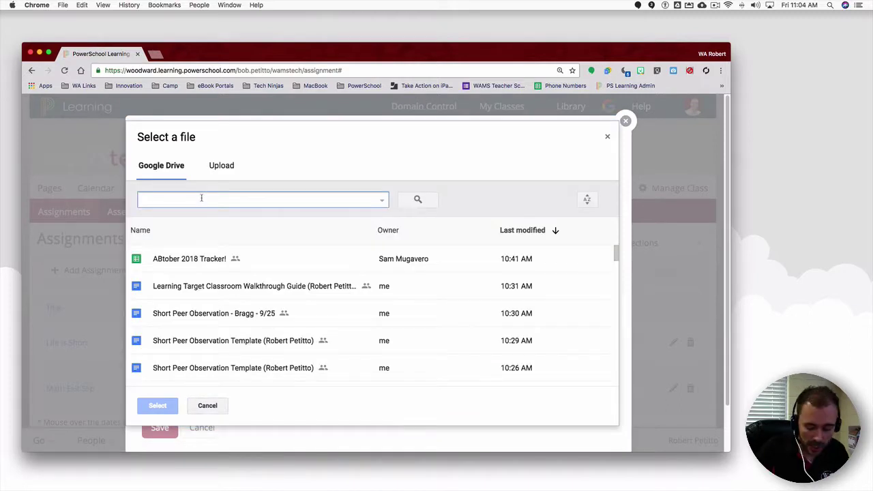
{"action": "type", "text": "life is "}
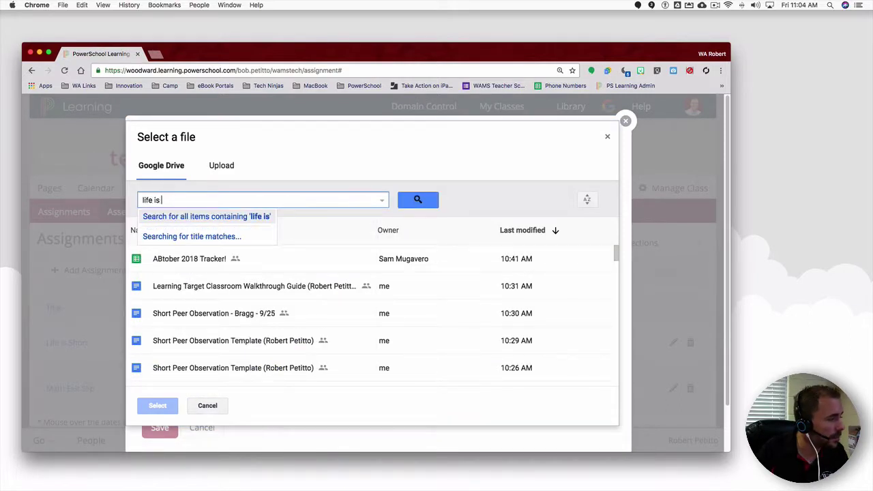
{"action": "type", "text": "short"}
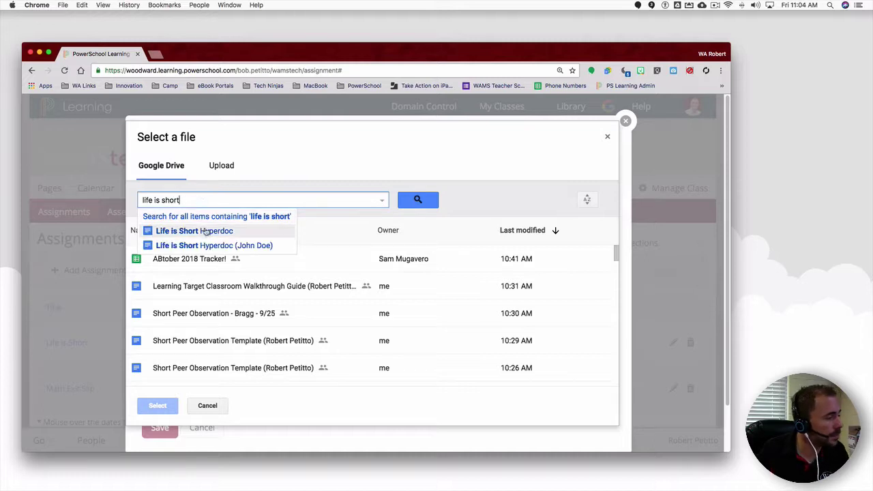
{"action": "left_click", "coordinate": [203, 230]}
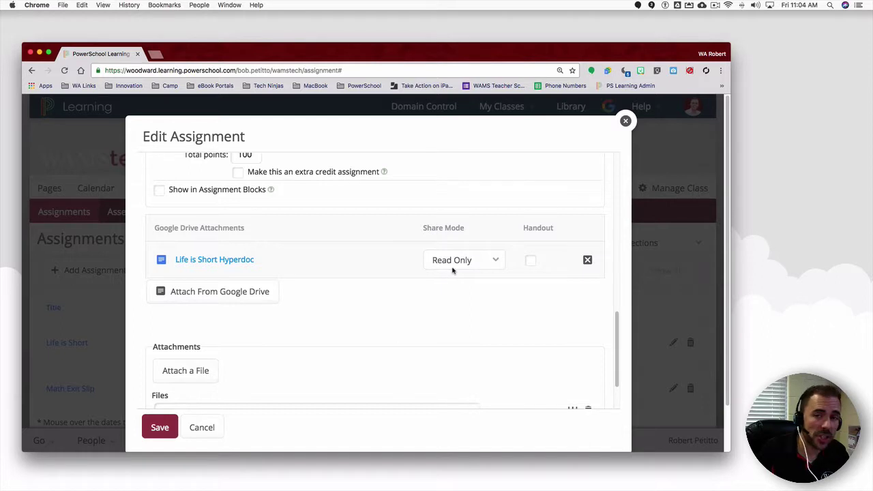
Step: Switch the hyperdoc's handout option on and off again, and remove its Google Drive attachment from the assignment
{"action": "left_click", "coordinate": [531, 262]}
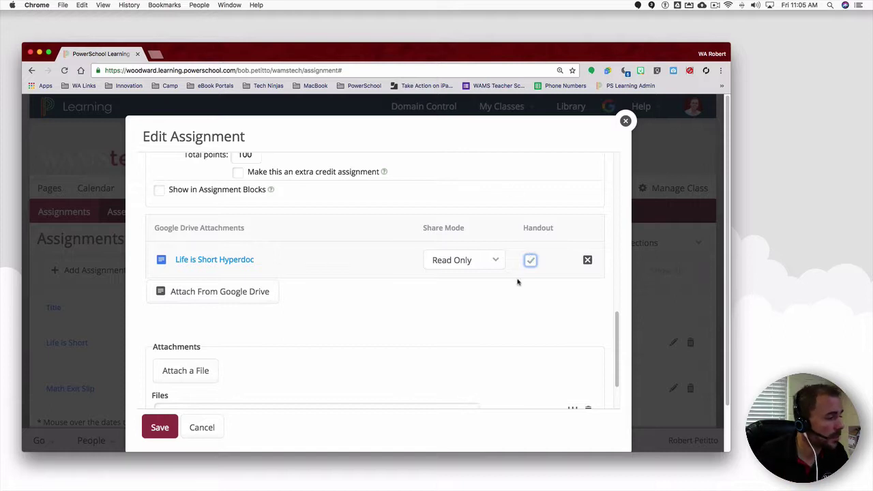
{"action": "left_click", "coordinate": [529, 260]}
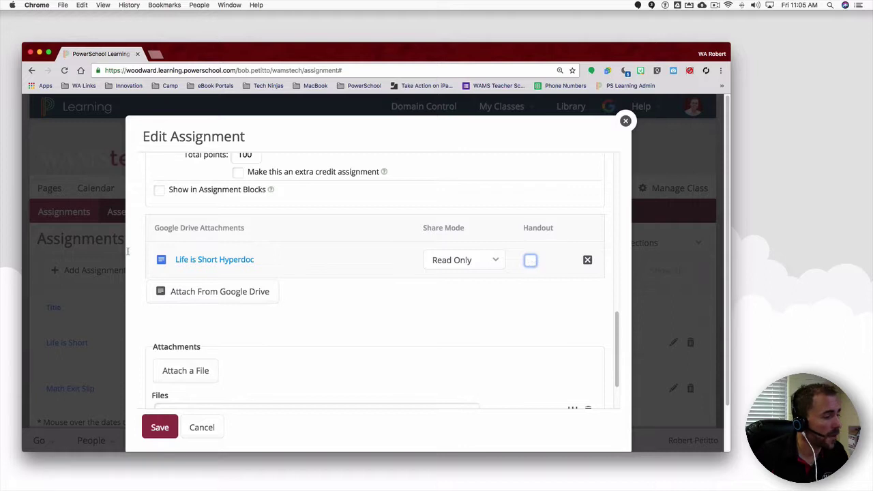
{"action": "left_click", "coordinate": [587, 259]}
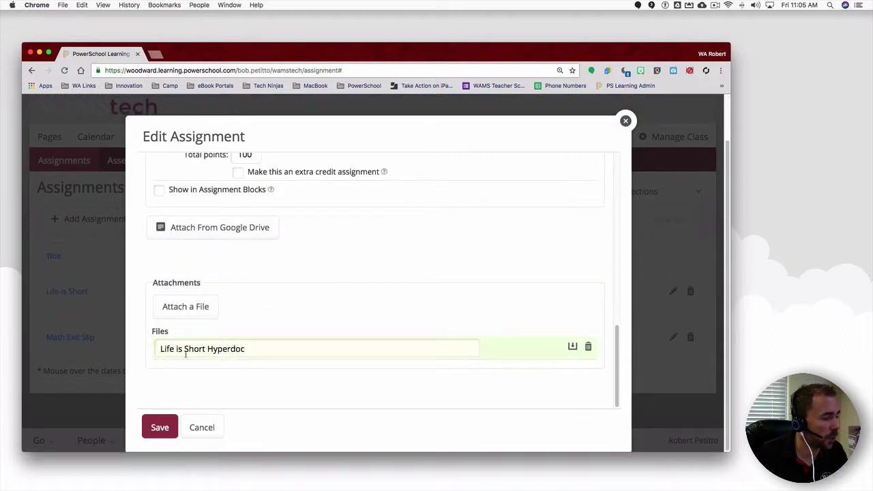
Step: Save the assignment and open Life is Short from the WAMStech assignments in the student's browser window to create the student's hyperdoc copy
{"action": "left_click", "coordinate": [170, 435]}
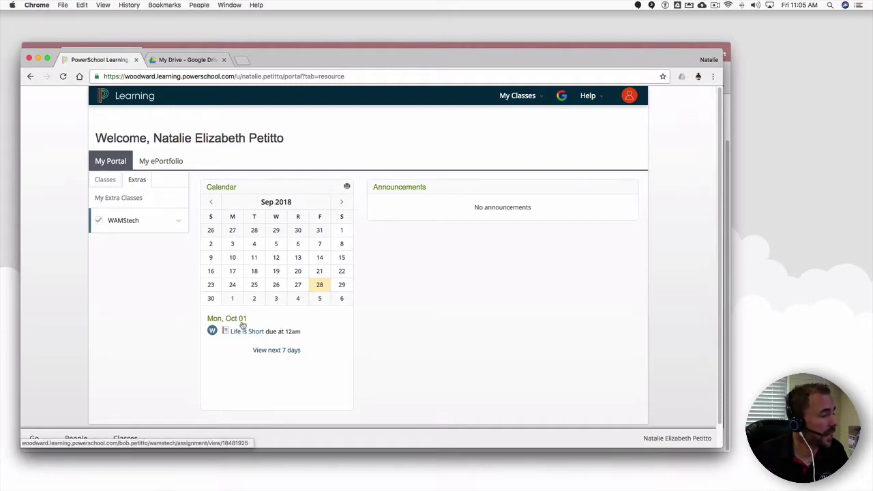
{"action": "left_click", "coordinate": [124, 227]}
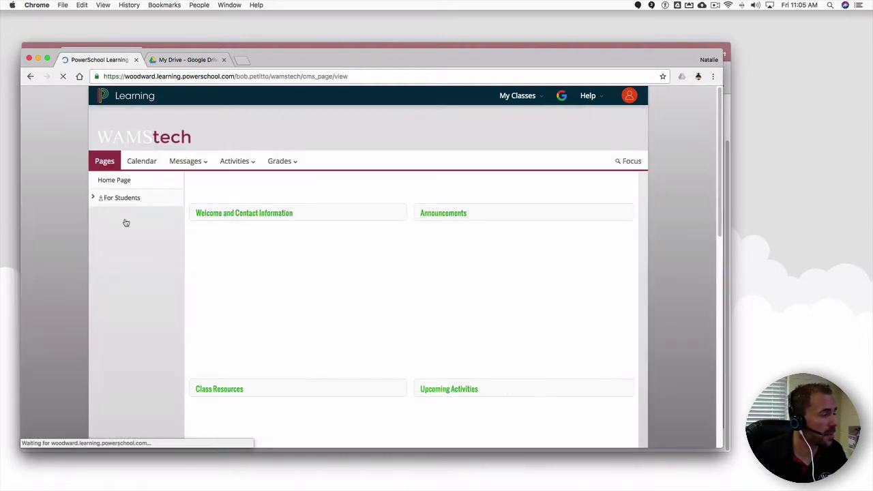
{"action": "left_click", "coordinate": [234, 161]}
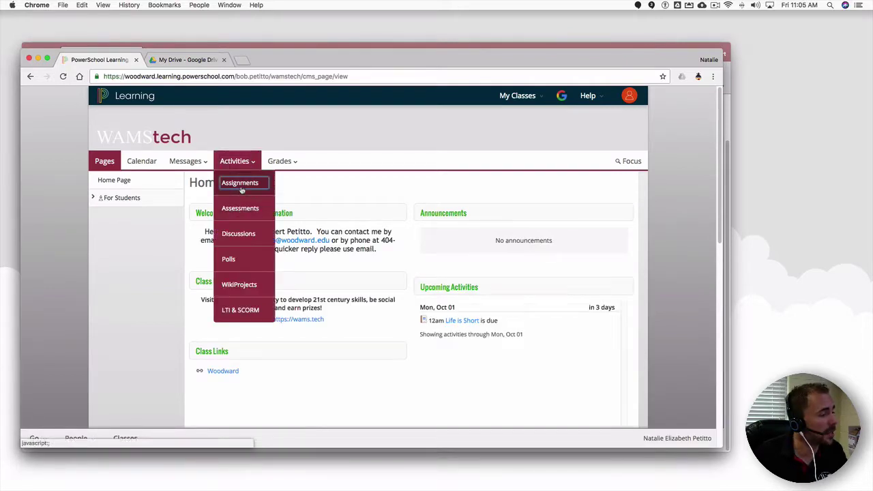
{"action": "left_click", "coordinate": [241, 188]}
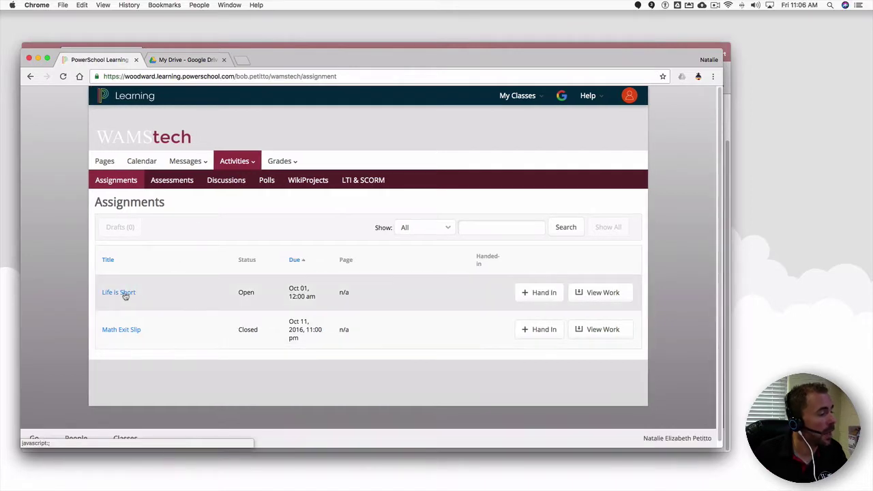
{"action": "left_click", "coordinate": [124, 294]}
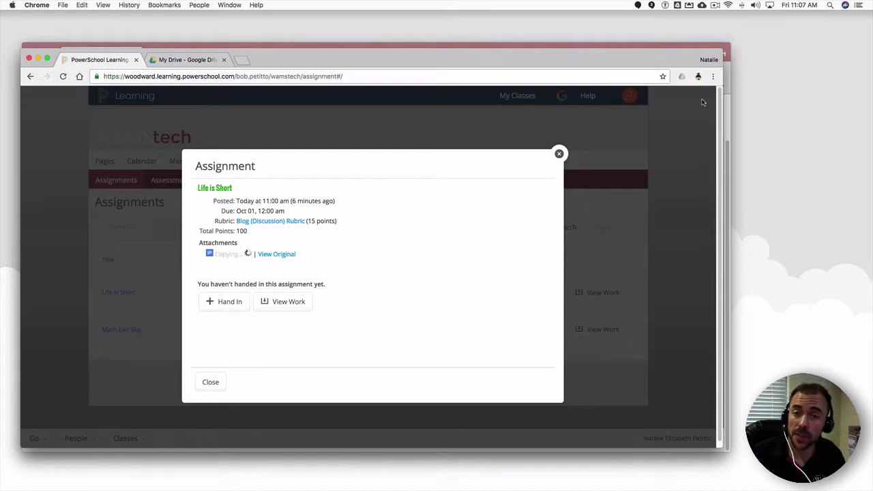
{"action": "left_click", "coordinate": [263, 222]}
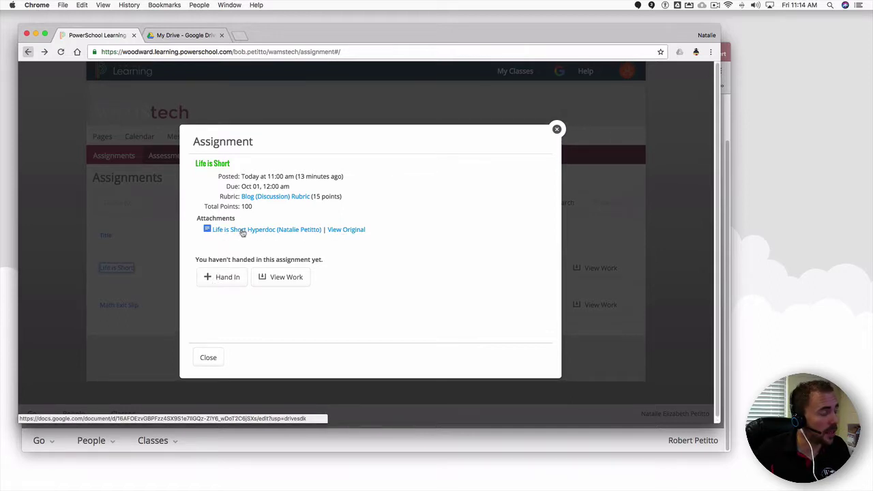
Step: Review who has access to the student's Life is Short Hyperdoc copy in Google Drive's advanced sharing settings
{"action": "left_click", "coordinate": [174, 35]}
{"action": "left_click", "coordinate": [175, 325]}
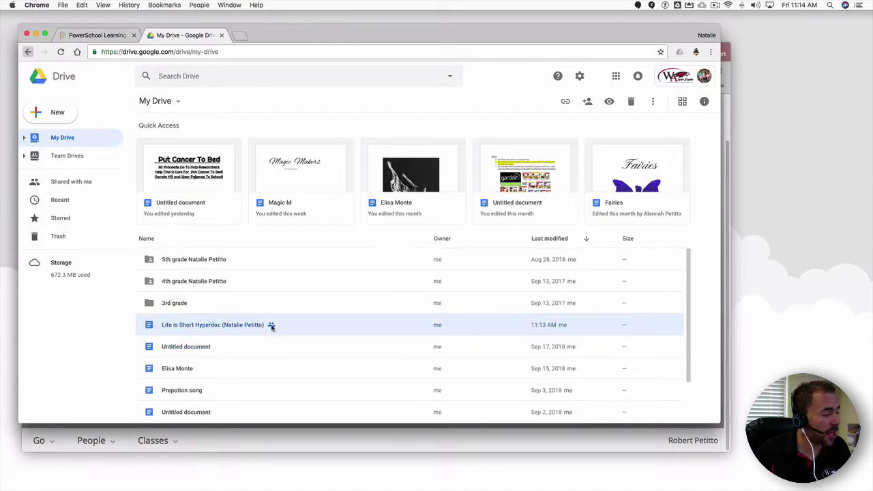
{"action": "right_click", "coordinate": [271, 326]}
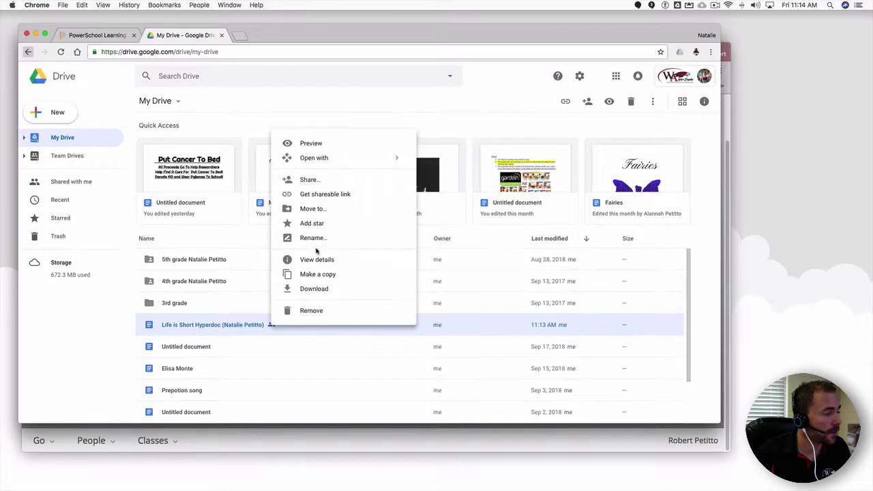
{"action": "left_click", "coordinate": [308, 180]}
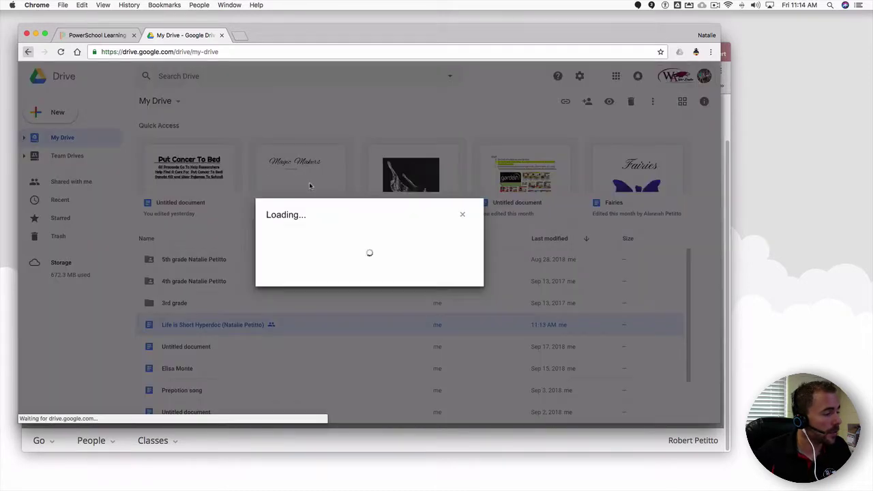
{"action": "left_click", "coordinate": [470, 282]}
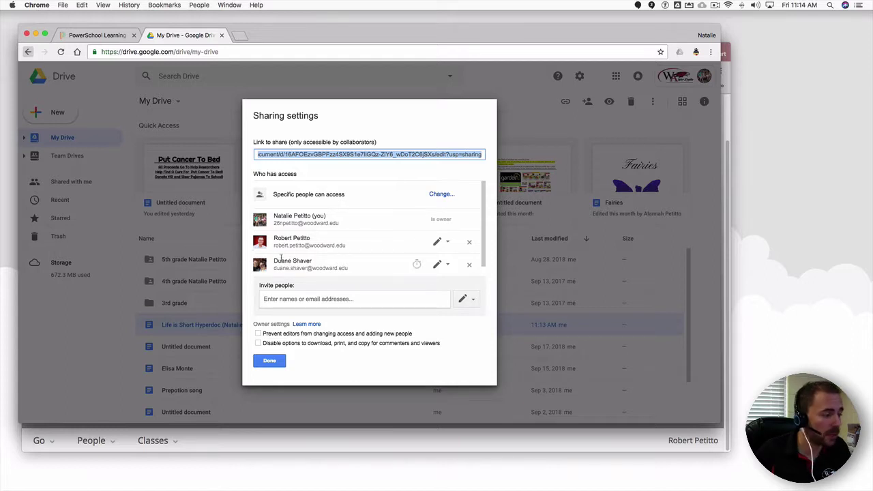
{"action": "left_click", "coordinate": [269, 360]}
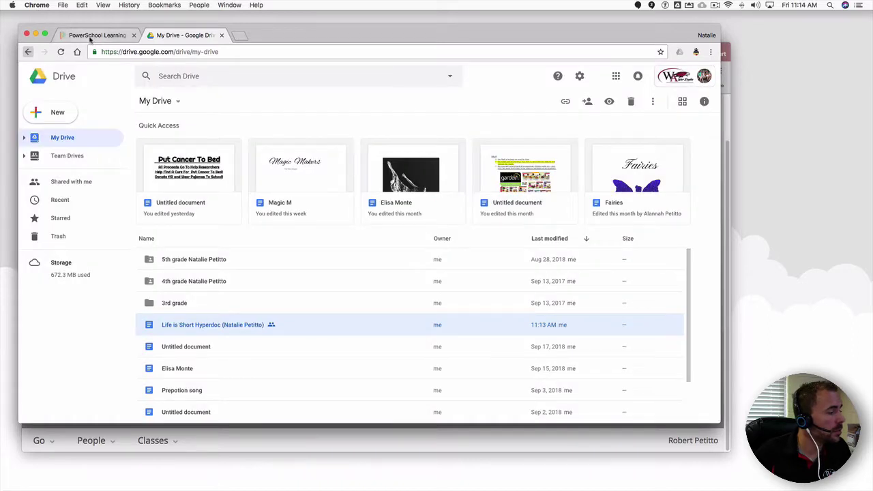
Step: Open the student's hyperdoc copy from the assignment, enter Funny and Creative in the first two memoir table rows, and close the document
{"action": "left_click", "coordinate": [93, 36]}
{"action": "left_click", "coordinate": [235, 230]}
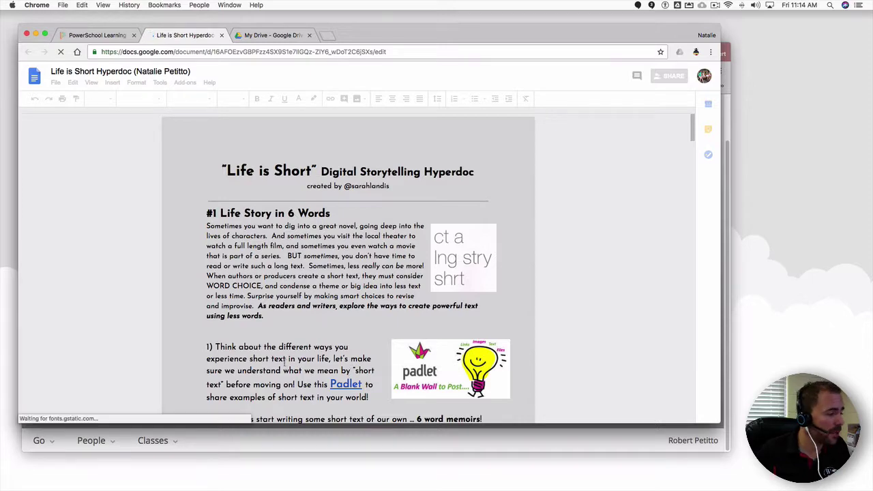
{"action": "scroll", "coordinate": [285, 358], "scroll_direction": "down", "scroll_amount": 2}
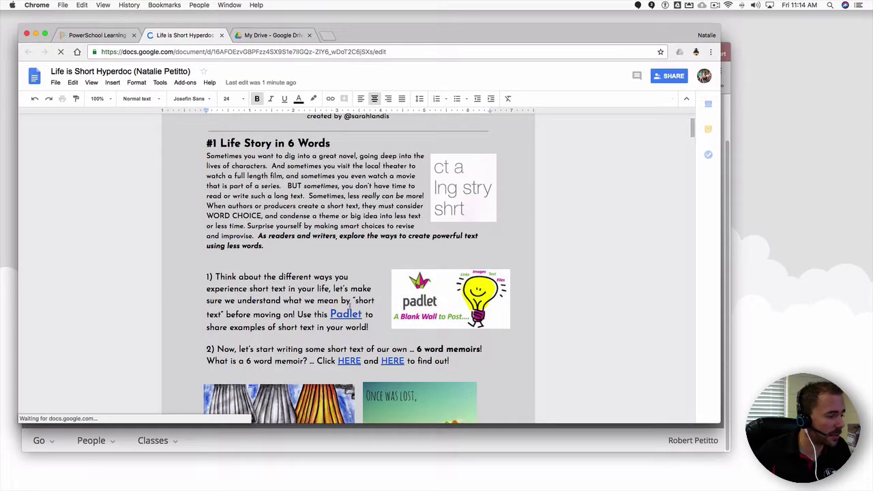
{"action": "scroll", "coordinate": [371, 327], "scroll_direction": "down", "scroll_amount": 5}
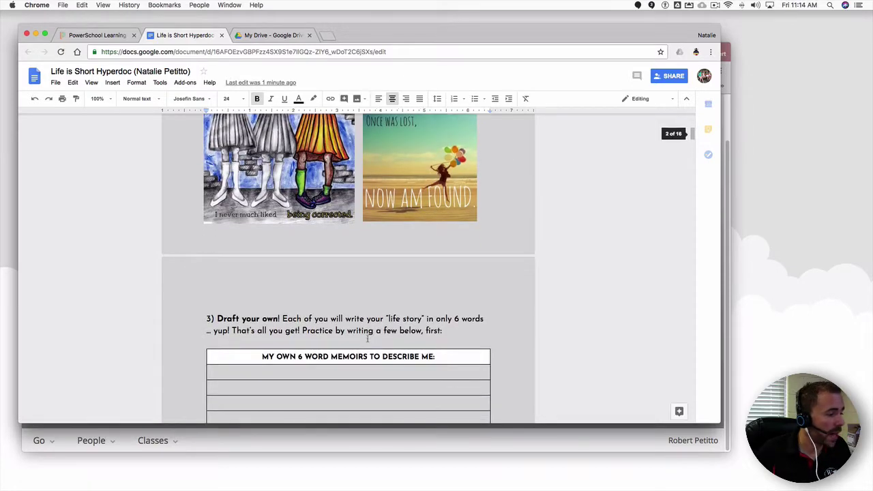
{"action": "scroll", "coordinate": [327, 234], "scroll_direction": "down", "scroll_amount": 2}
{"action": "left_click", "coordinate": [332, 246]}
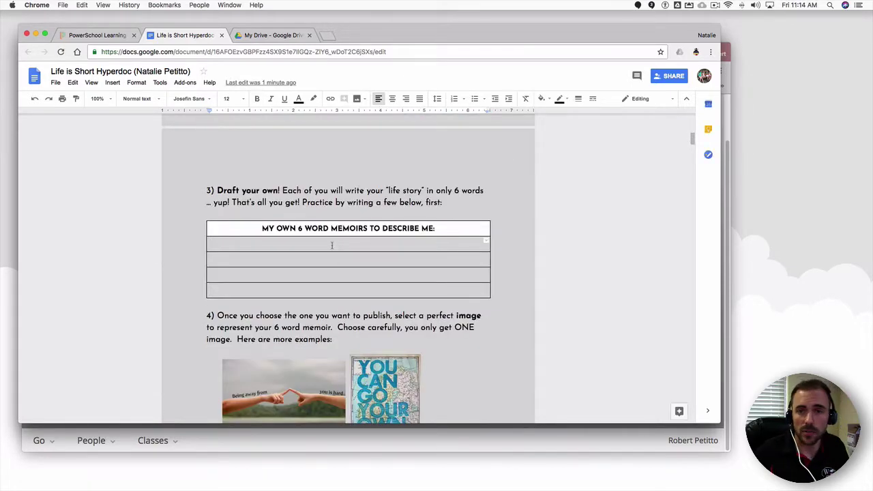
{"action": "type", "text": "Funny"}
{"action": "key", "text": "Tab"}
{"action": "type", "text": "Creati"}
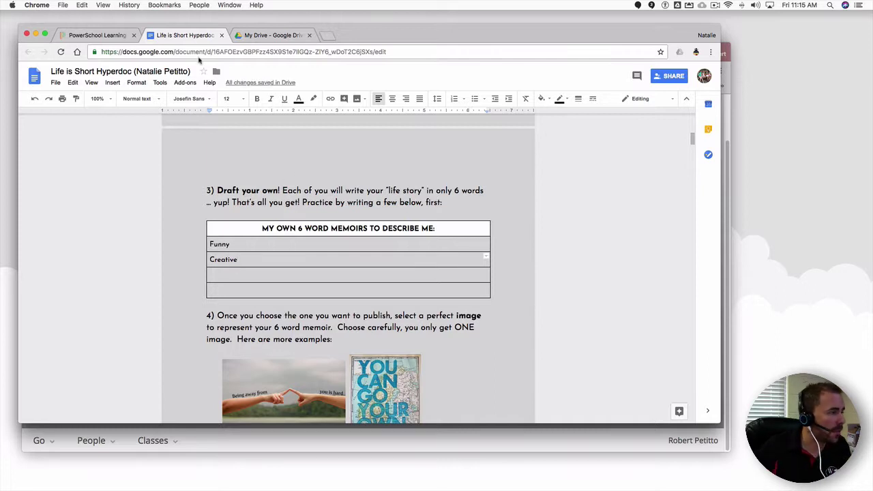
{"action": "left_click", "coordinate": [221, 35]}
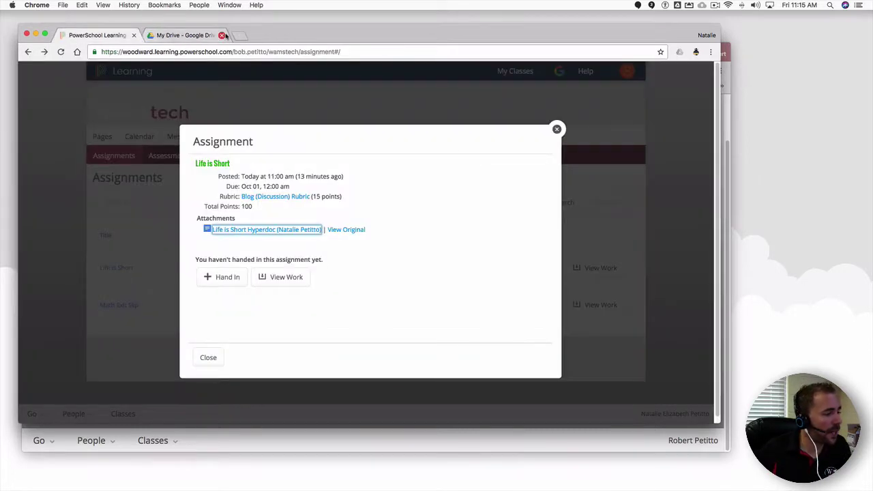
Step: Attach the student's Life is Short Hyperdoc copy from Google Drive to the hand-in form and hand in the assignment
{"action": "left_click", "coordinate": [210, 276]}
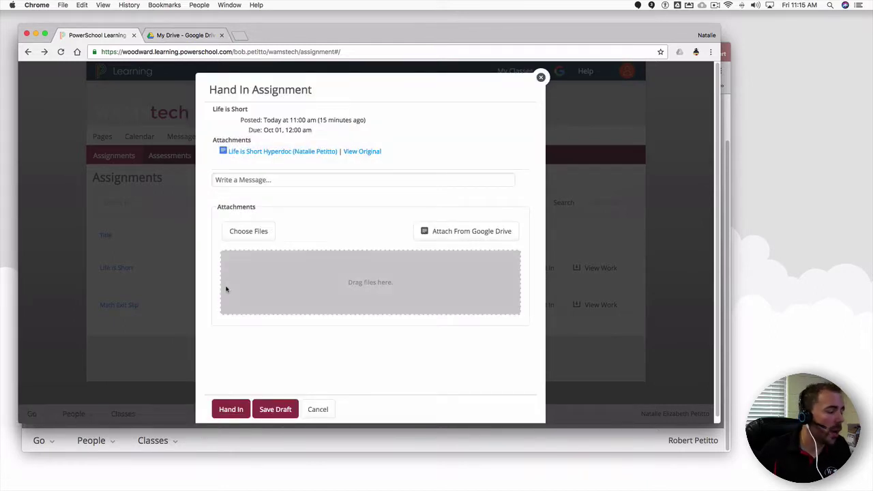
{"action": "left_click", "coordinate": [232, 411]}
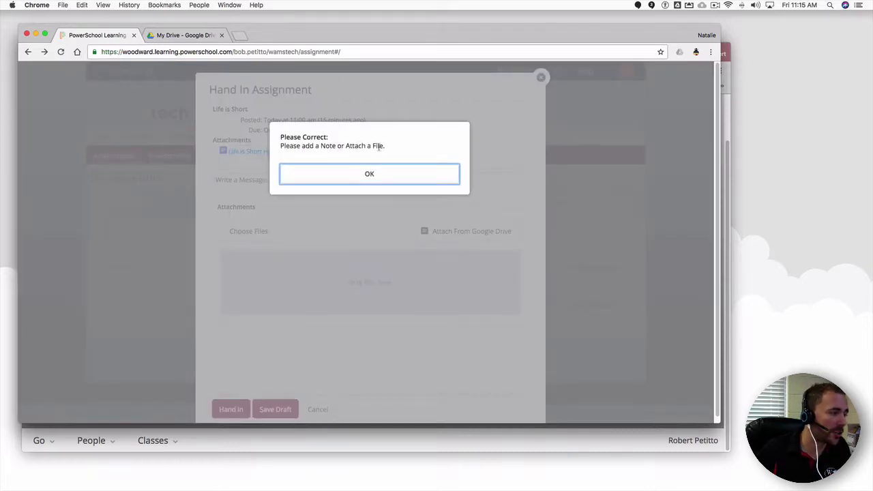
{"action": "left_click", "coordinate": [432, 174]}
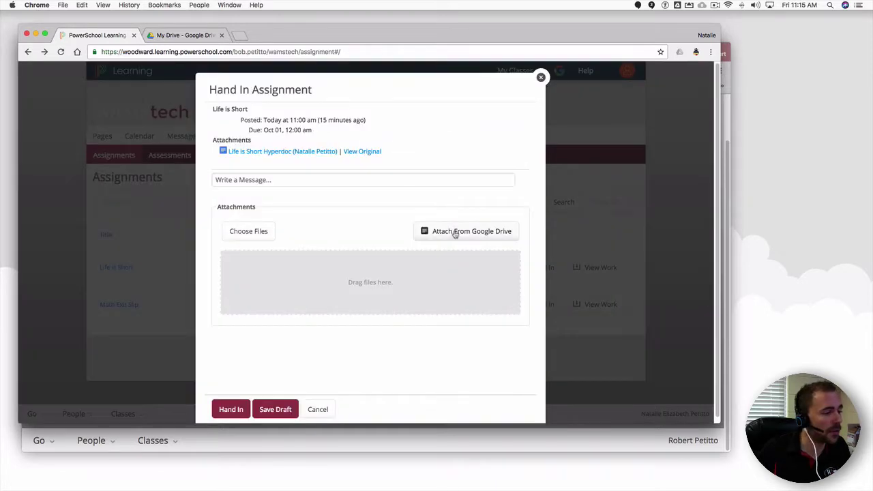
{"action": "left_click", "coordinate": [461, 236]}
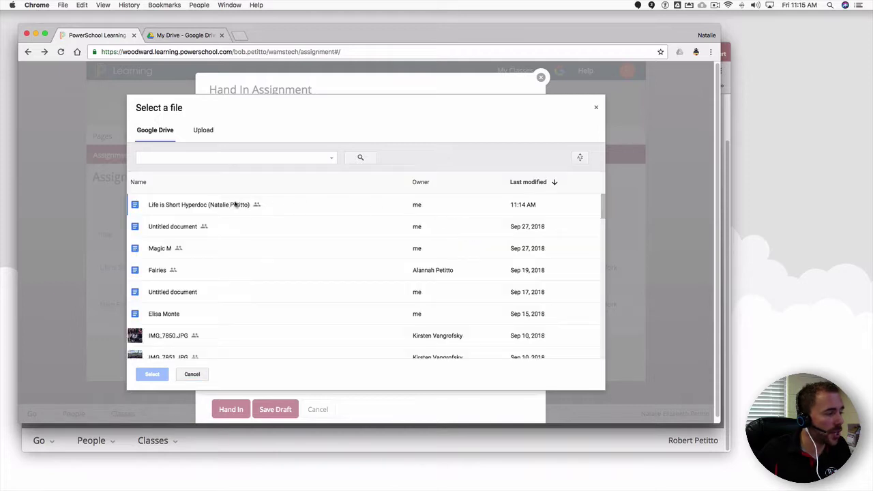
{"action": "left_click", "coordinate": [235, 203]}
{"action": "left_click", "coordinate": [153, 375]}
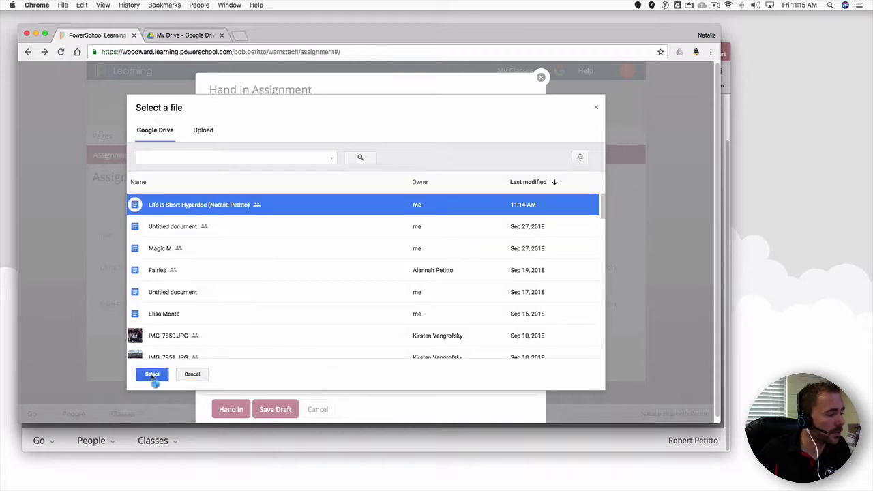
{"action": "left_click", "coordinate": [289, 180]}
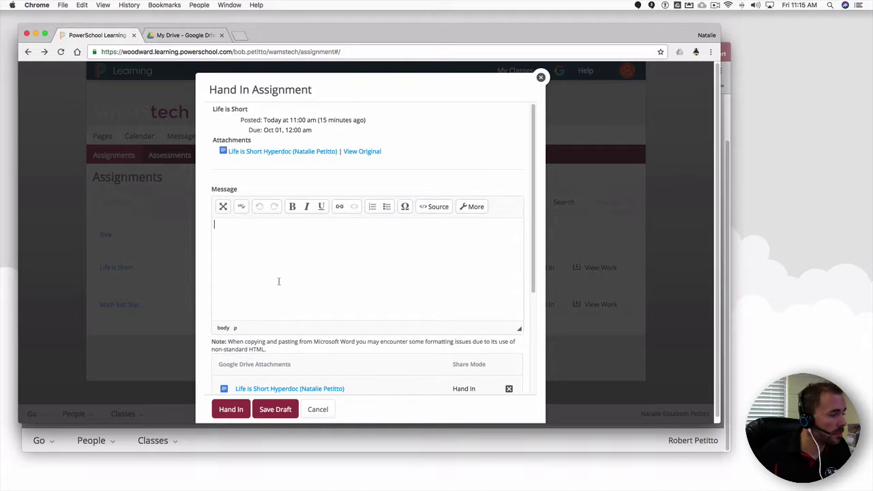
{"action": "left_click", "coordinate": [239, 411]}
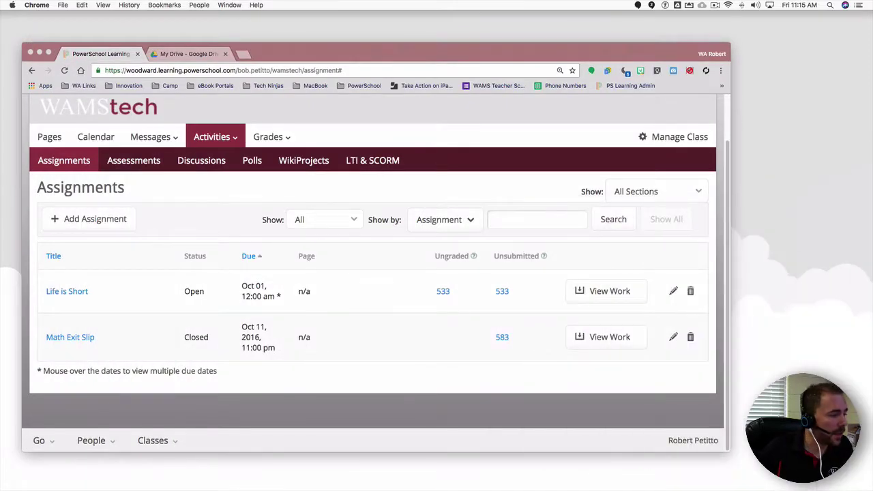
Step: Refresh the teacher's assignments list and open the student's new submission in the Life is Short work
{"action": "key", "text": "super+r"}
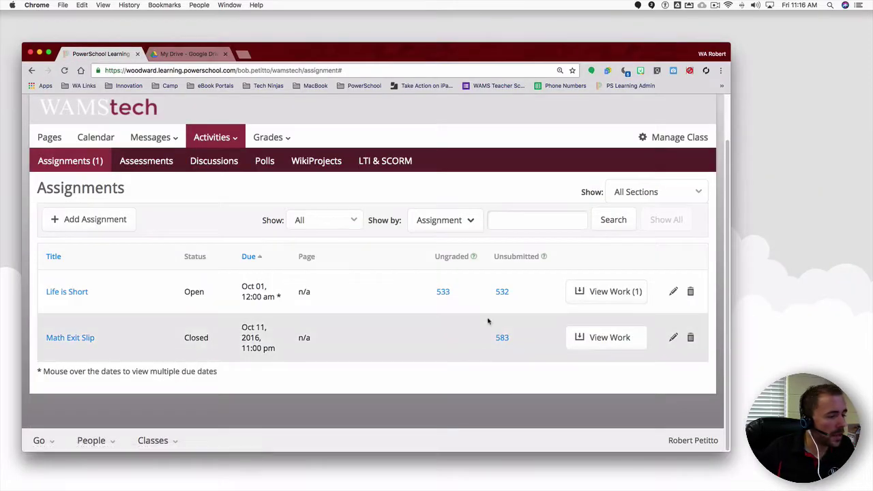
{"action": "left_click", "coordinate": [633, 292]}
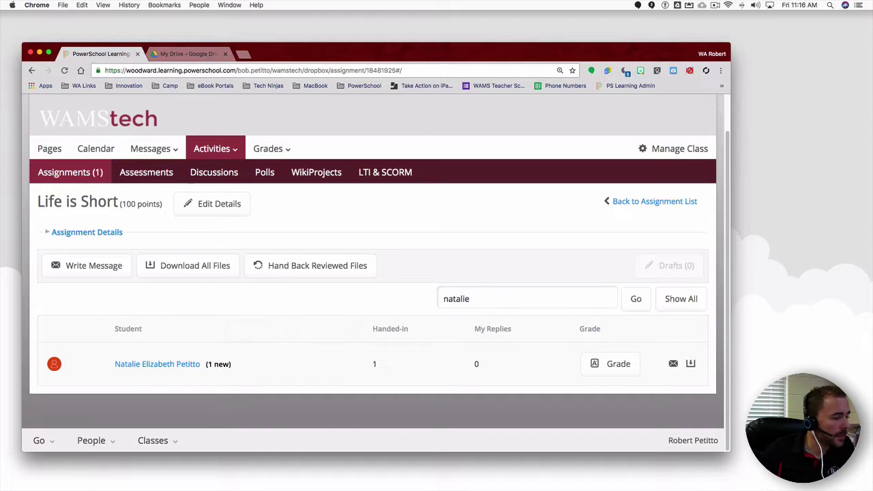
{"action": "left_click", "coordinate": [162, 365]}
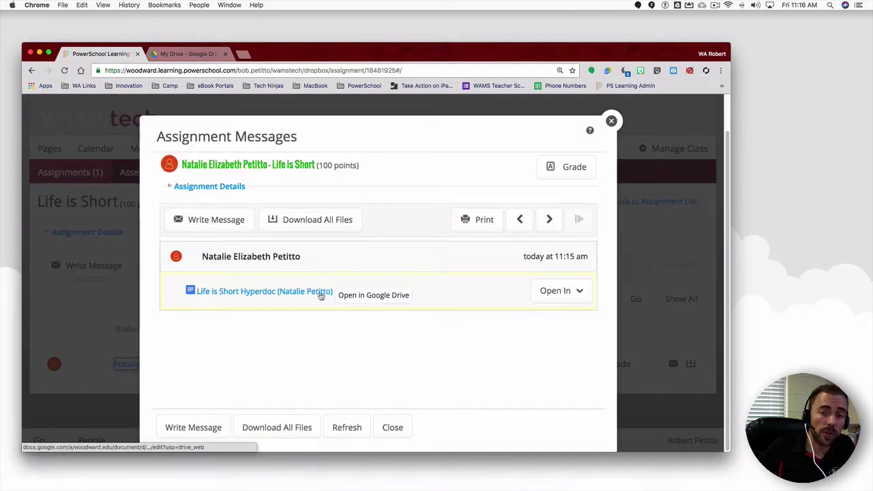
Step: Open the student's submitted Life is Short Hyperdoc in the Annotator
{"action": "left_click", "coordinate": [577, 291]}
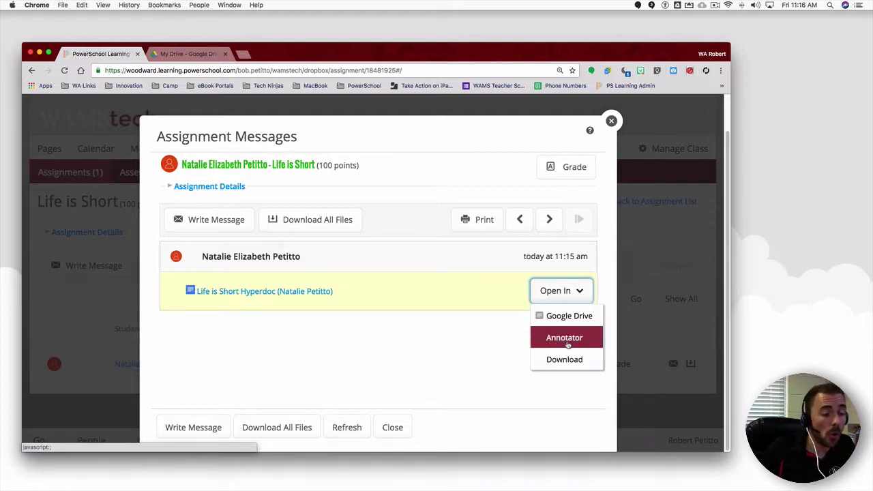
{"action": "left_click", "coordinate": [566, 363]}
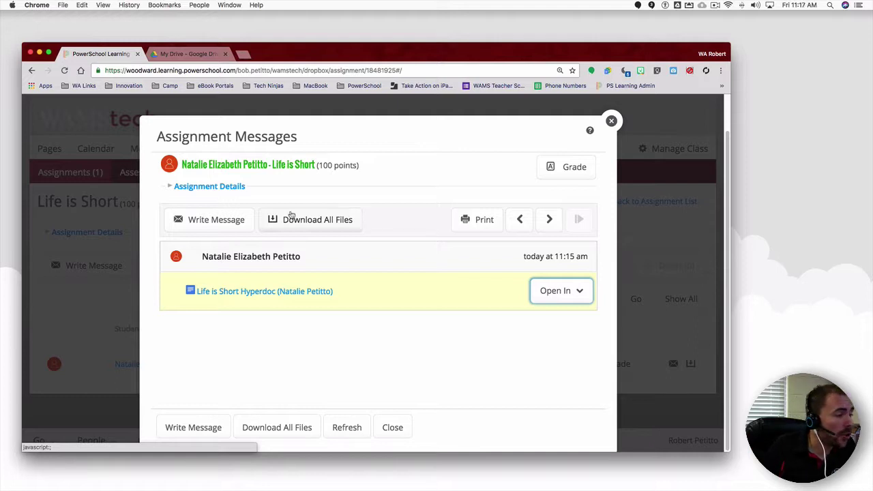
{"action": "left_click", "coordinate": [551, 291]}
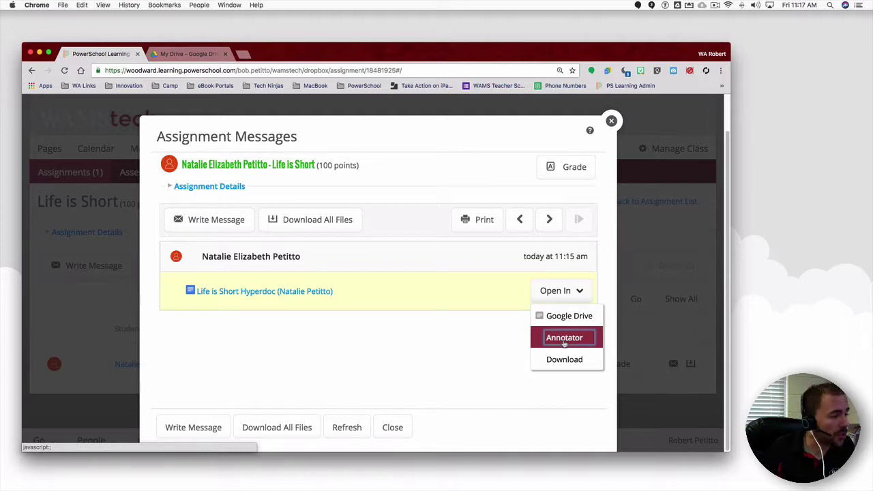
{"action": "left_click", "coordinate": [564, 337]}
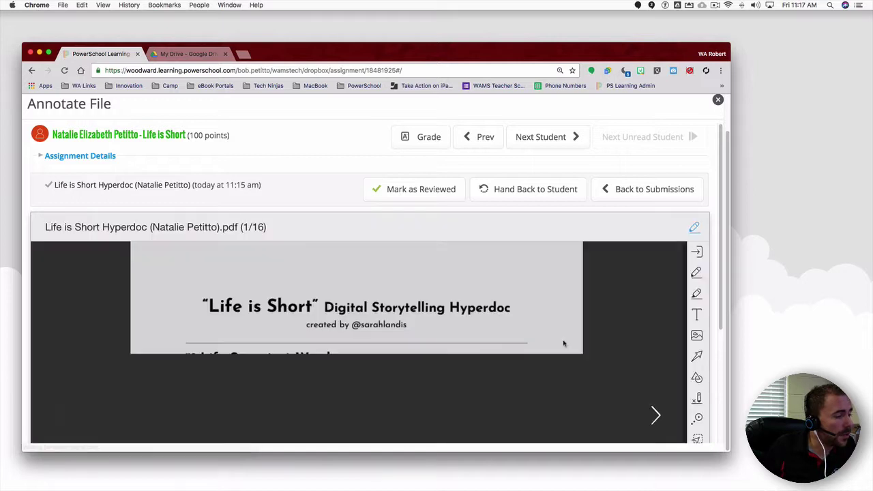
Step: On page 2 of the hyperdoc, circle Funny with the purple pen and highlight Creative in the memoir table
{"action": "scroll", "coordinate": [626, 291], "scroll_direction": "down", "scroll_amount": 1}
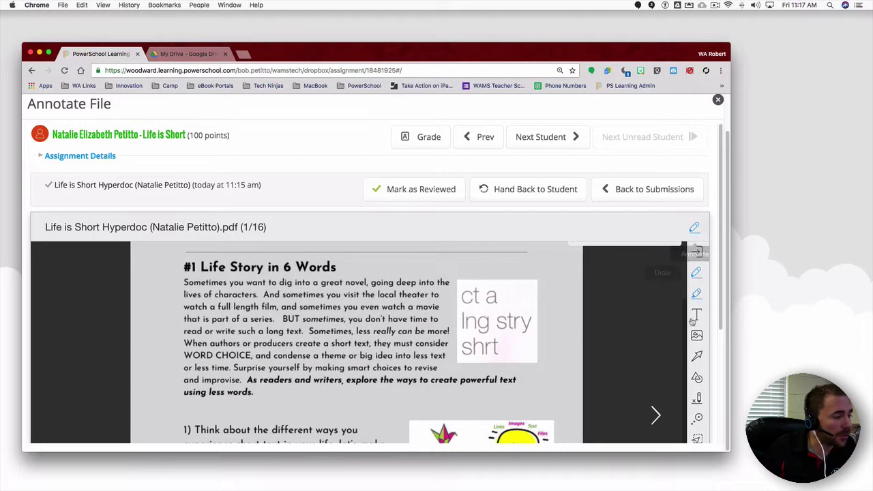
{"action": "scroll", "coordinate": [620, 362], "scroll_direction": "down", "scroll_amount": 3}
{"action": "scroll", "coordinate": [617, 363], "scroll_direction": "down", "scroll_amount": 5}
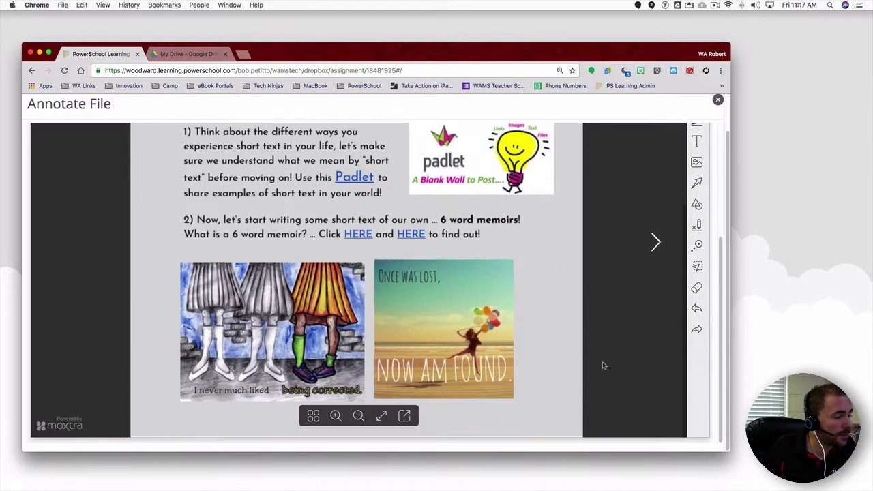
{"action": "left_click", "coordinate": [654, 241]}
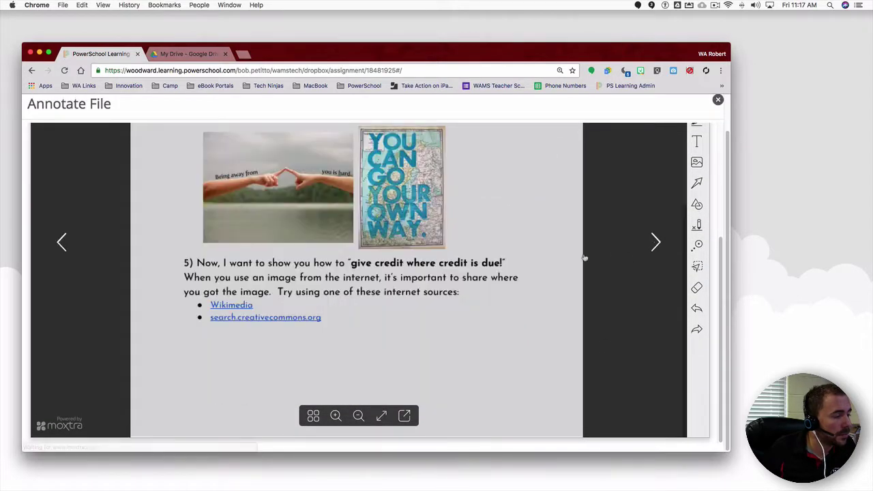
{"action": "scroll", "coordinate": [471, 294], "scroll_direction": "up", "scroll_amount": 8}
{"action": "scroll", "coordinate": [471, 293], "scroll_direction": "up", "scroll_amount": 2}
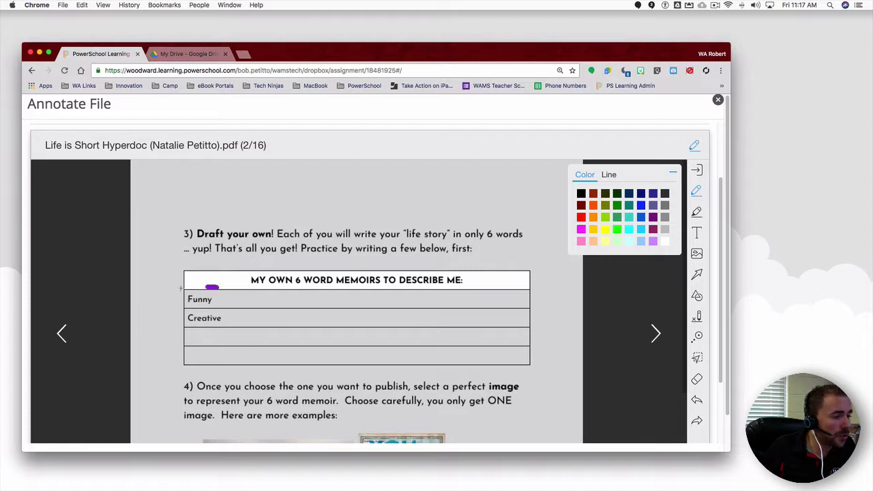
{"action": "left_click_drag", "start_coordinate": [181, 288], "coordinate": [205, 292]}
{"action": "left_click", "coordinate": [607, 175]}
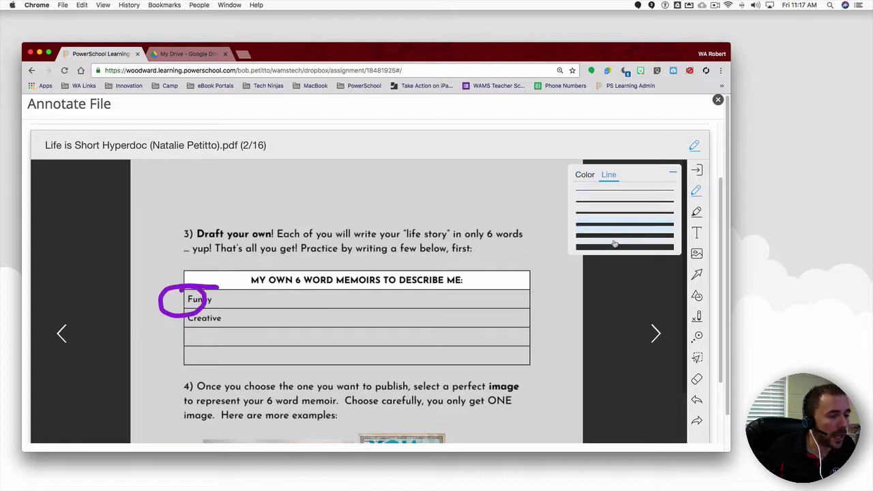
{"action": "left_click", "coordinate": [696, 212]}
{"action": "left_click_drag", "start_coordinate": [180, 317], "coordinate": [239, 317]}
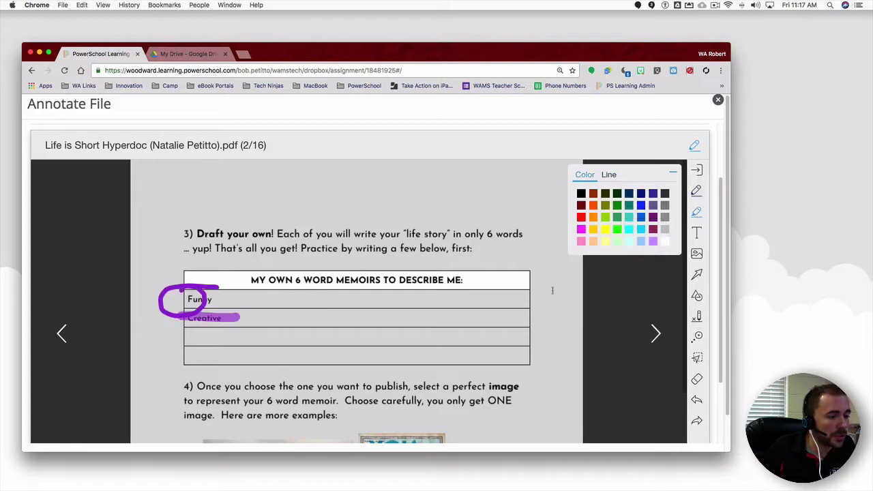
Step: Add the text note Awesome! beside Funny in the memoir table
{"action": "left_click", "coordinate": [696, 233]}
{"action": "left_click", "coordinate": [235, 298]}
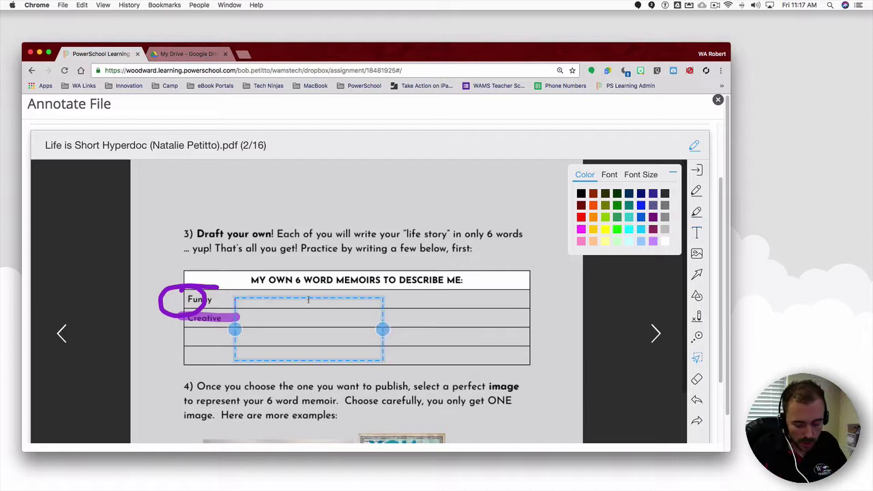
{"action": "type", "text": "Awesome!"}
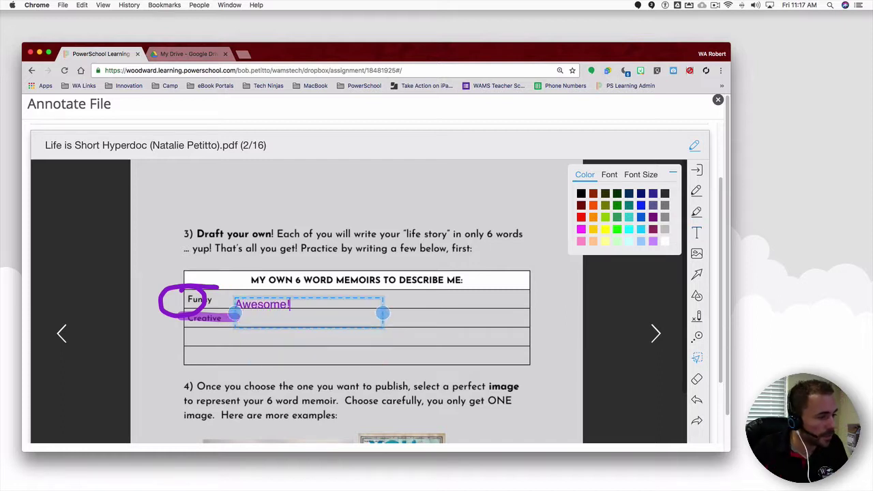
{"action": "left_click", "coordinate": [698, 254]}
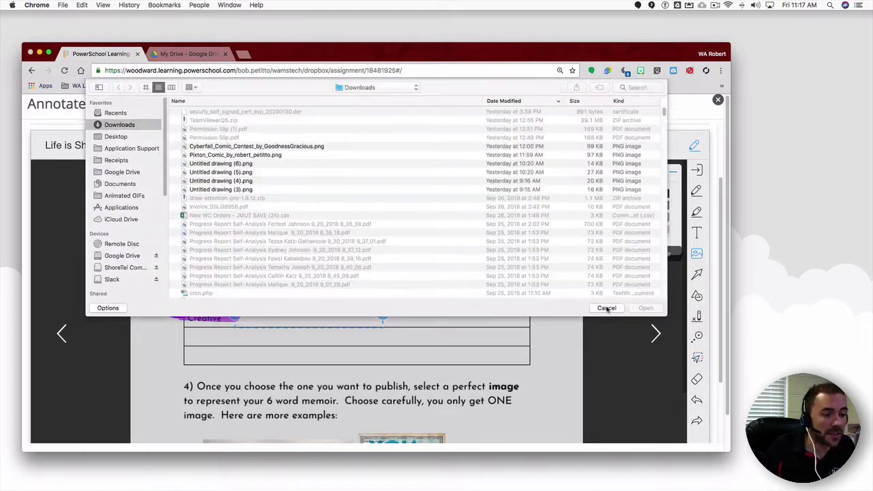
{"action": "left_click", "coordinate": [606, 308]}
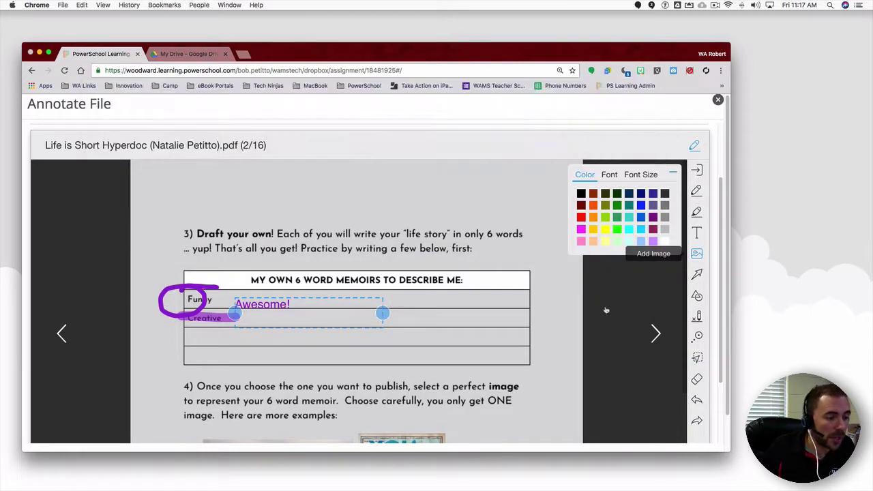
Step: Draw an arrow pointing at Creative and a rectangle around "Each of you will" in instruction 3
{"action": "left_click", "coordinate": [696, 275]}
{"action": "left_click_drag", "start_coordinate": [161, 345], "coordinate": [202, 322]}
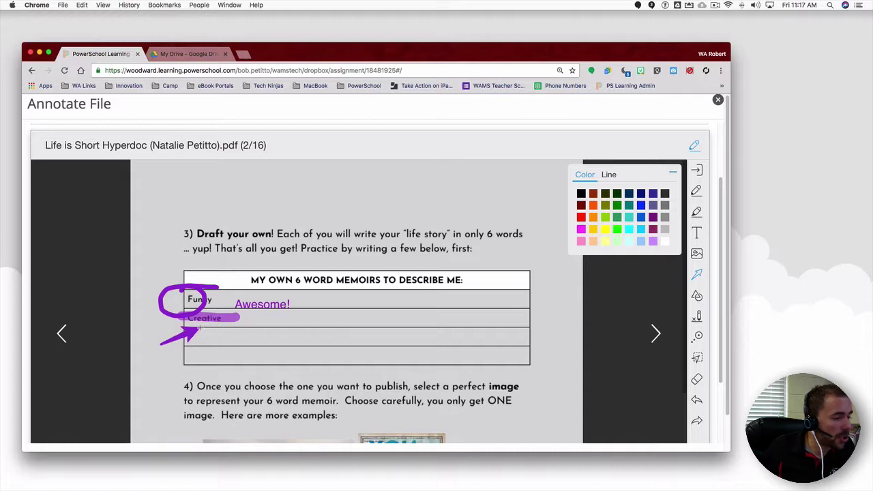
{"action": "left_click", "coordinate": [696, 296]}
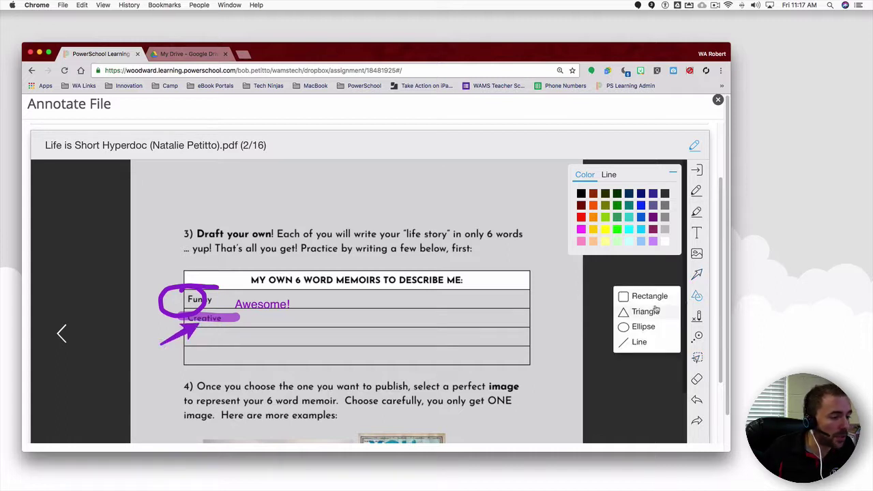
{"action": "left_click", "coordinate": [642, 297]}
{"action": "left_click_drag", "start_coordinate": [272, 219], "coordinate": [356, 242]}
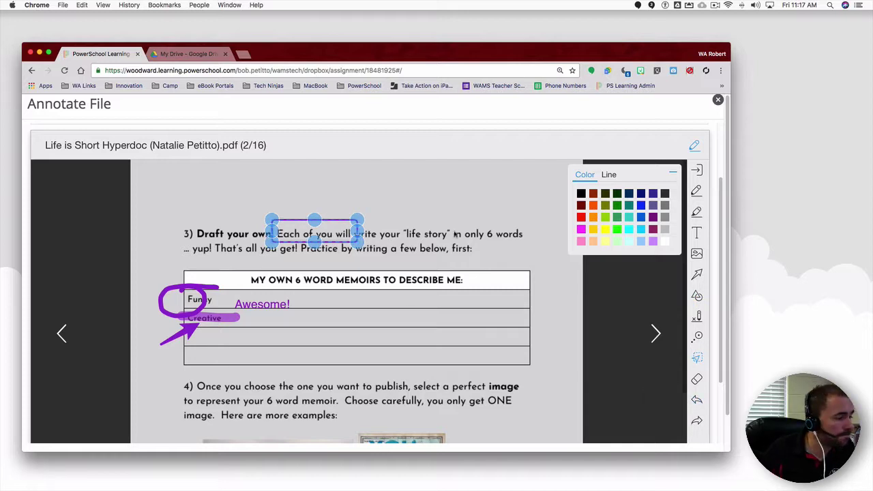
Step: Open the Blog (Discussion) Rubric to grade the student's Life is Short submission
{"action": "scroll", "coordinate": [456, 234], "scroll_direction": "down", "scroll_amount": 5}
{"action": "scroll", "coordinate": [456, 234], "scroll_direction": "up", "scroll_amount": 5}
{"action": "scroll", "coordinate": [635, 143], "scroll_direction": "up", "scroll_amount": 3}
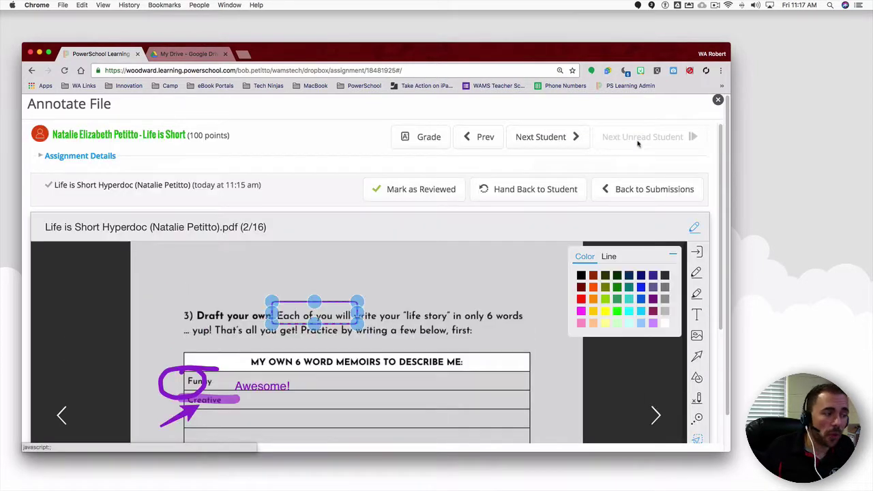
{"action": "scroll", "coordinate": [458, 166], "scroll_direction": "up", "scroll_amount": 1}
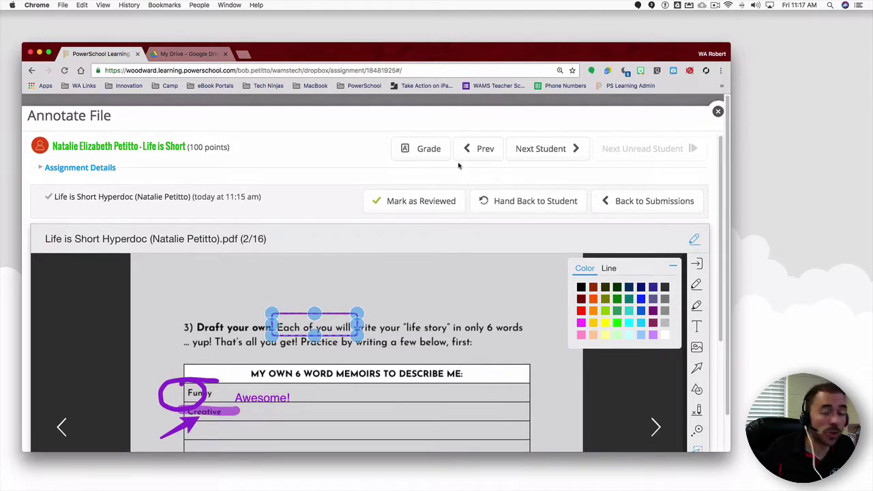
{"action": "left_click", "coordinate": [427, 138]}
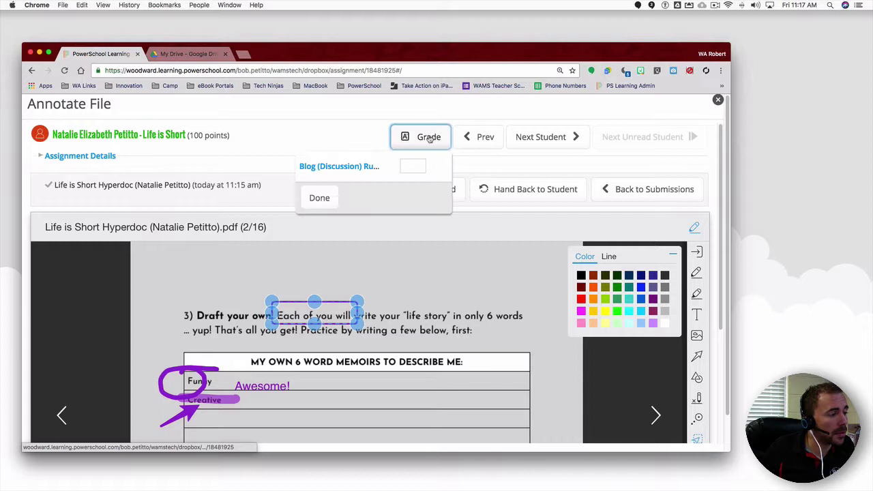
{"action": "left_click", "coordinate": [348, 169]}
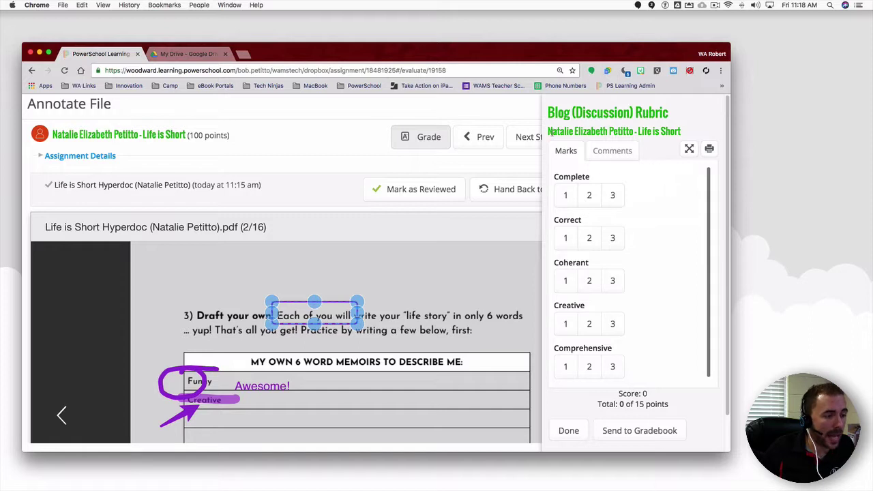
{"action": "left_click_drag", "start_coordinate": [548, 131], "coordinate": [680, 131]}
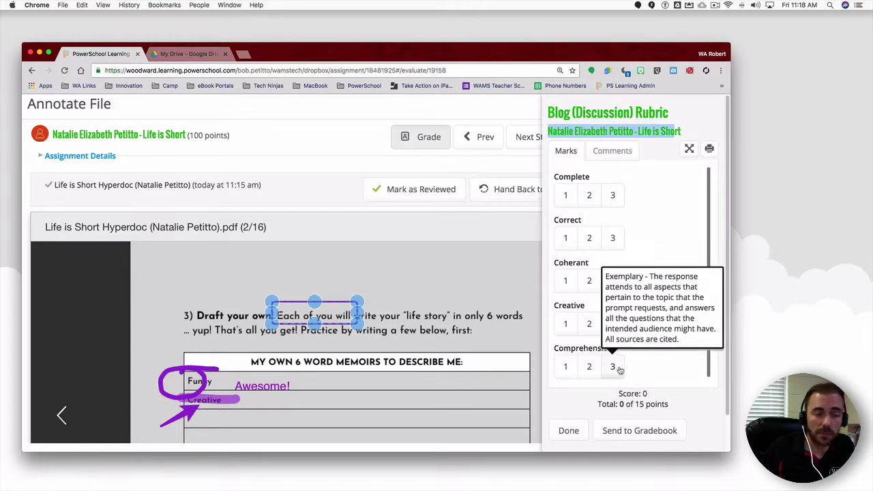
Step: Mark Complete, Correct, Creative and Comprehensive as 3 and Coherant as 2 in the rubric, and show its comments
{"action": "left_click", "coordinate": [613, 195]}
{"action": "left_click", "coordinate": [609, 237]}
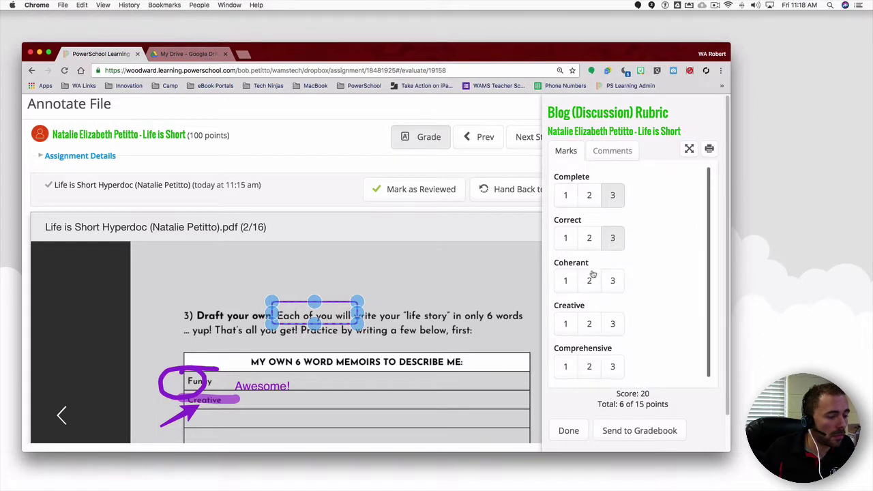
{"action": "left_click", "coordinate": [589, 280]}
{"action": "left_click", "coordinate": [612, 325]}
{"action": "left_click", "coordinate": [613, 366]}
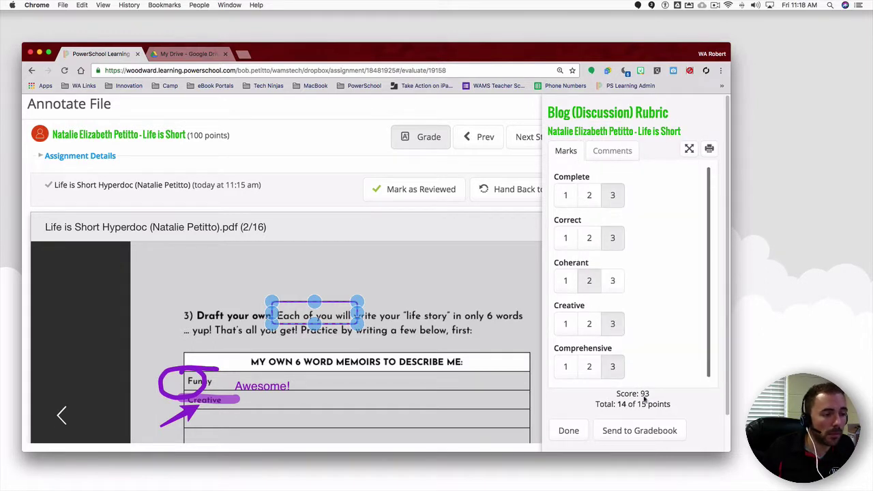
{"action": "left_click", "coordinate": [614, 151]}
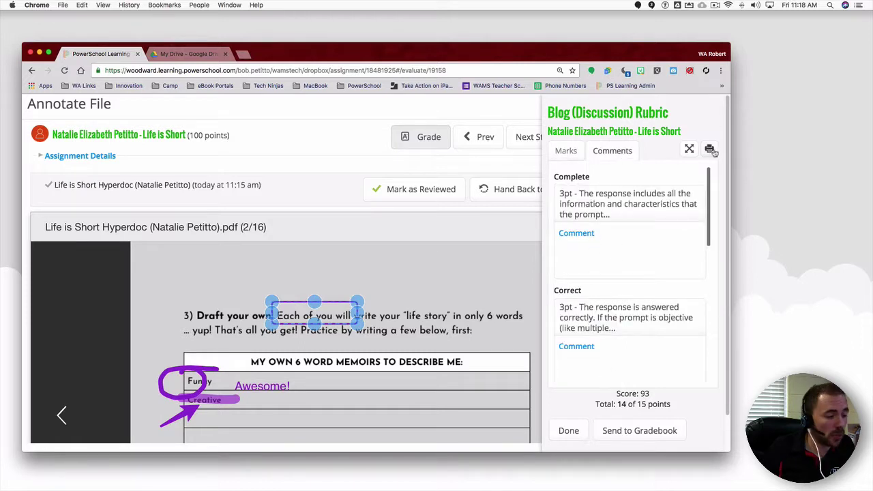
Step: Finish the rubric grading and hand the annotated Life is Short file back to the student, checking the neighbouring student's messages
{"action": "left_click", "coordinate": [568, 430]}
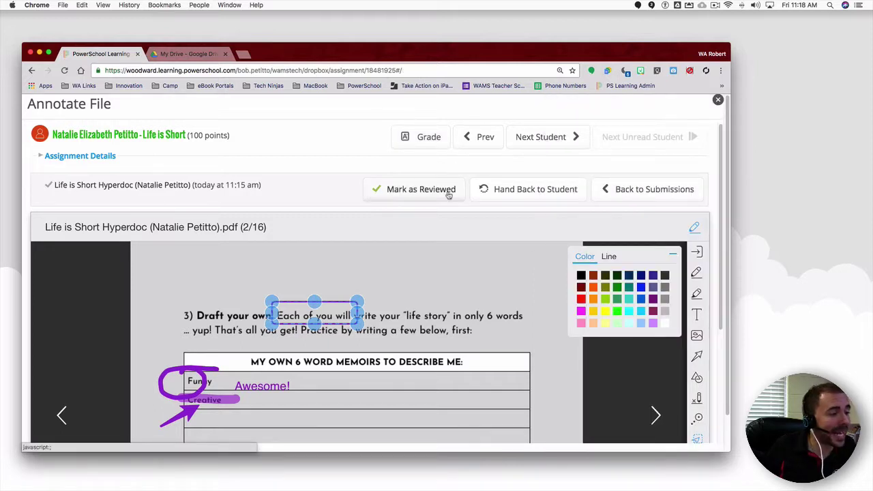
{"action": "left_click", "coordinate": [548, 190]}
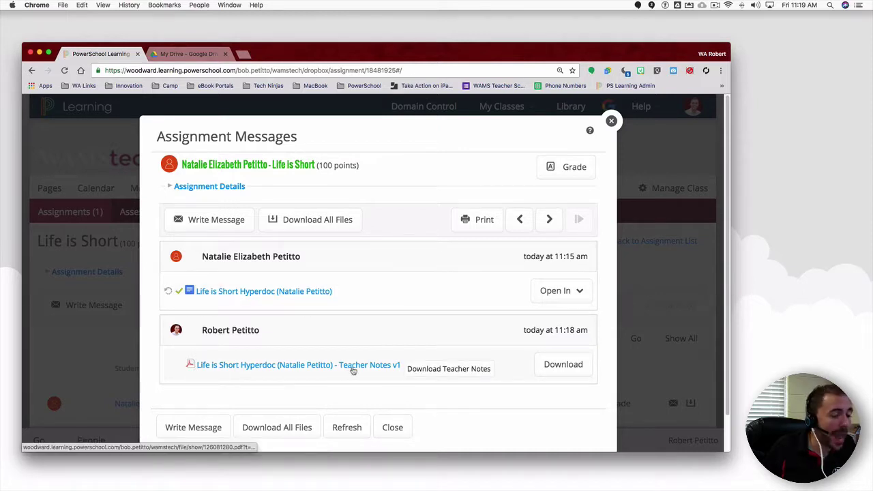
{"action": "left_click", "coordinate": [549, 220]}
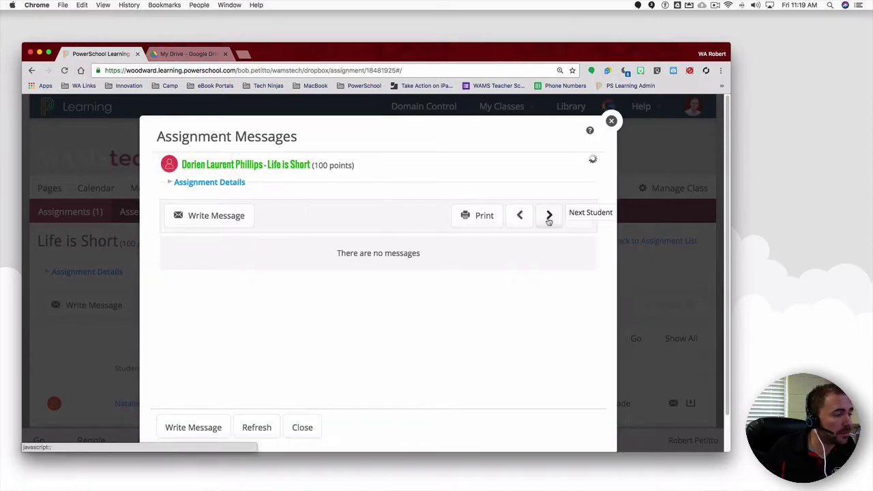
{"action": "left_click", "coordinate": [518, 220]}
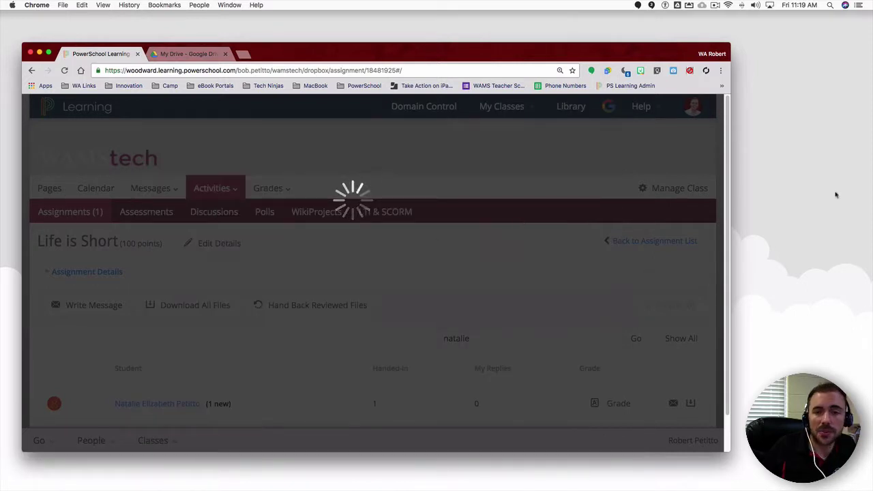
Step: In the student's browser window, refresh the assignments, open the submitted work for Life is Short, and expand the teacher's new message
{"action": "key", "text": "super+grave"}
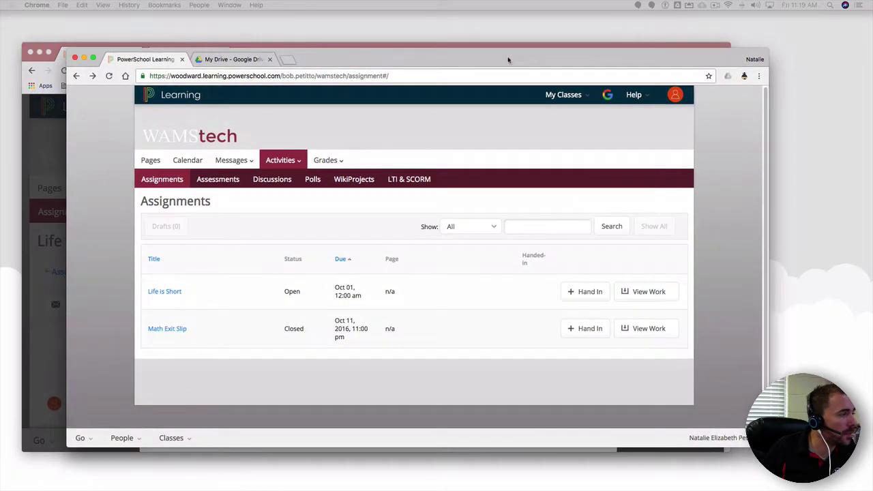
{"action": "left_click", "coordinate": [110, 75]}
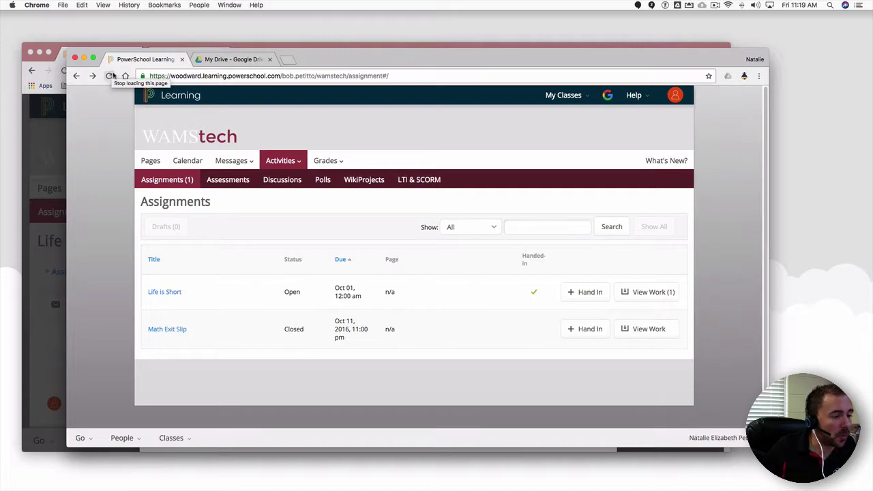
{"action": "mouse_move", "coordinate": [535, 296]}
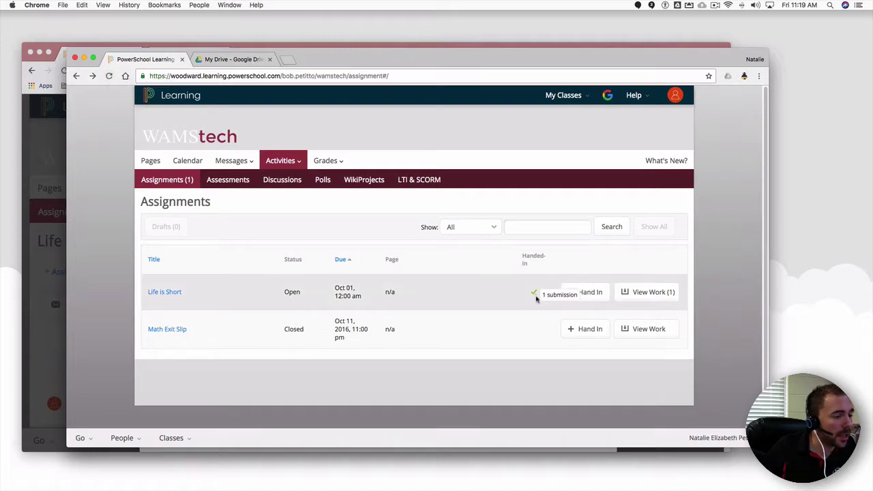
{"action": "left_click", "coordinate": [660, 297]}
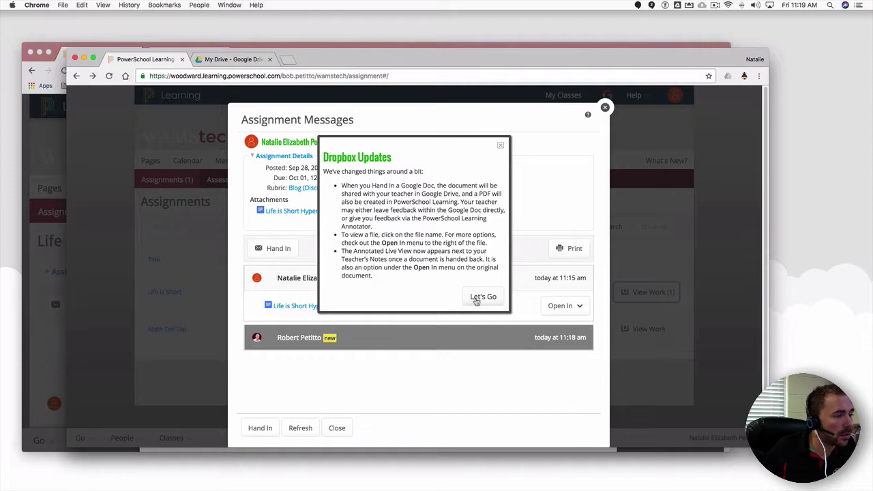
{"action": "left_click", "coordinate": [502, 146]}
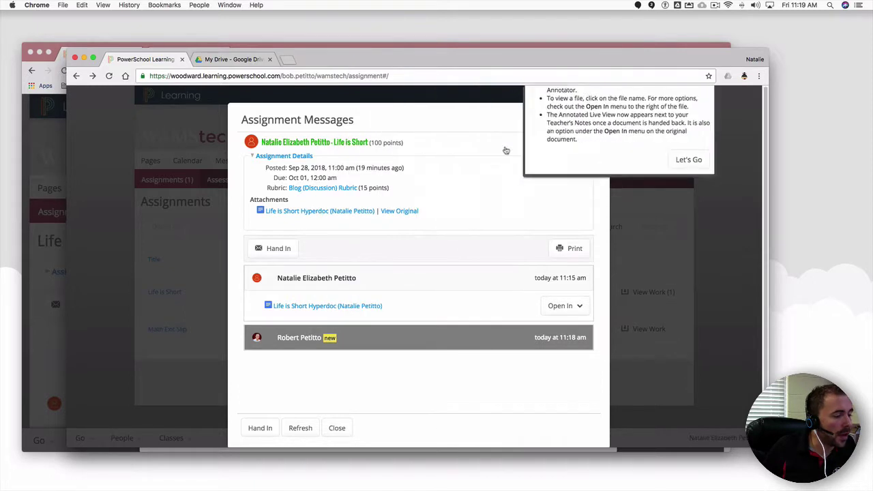
{"action": "left_click", "coordinate": [325, 338]}
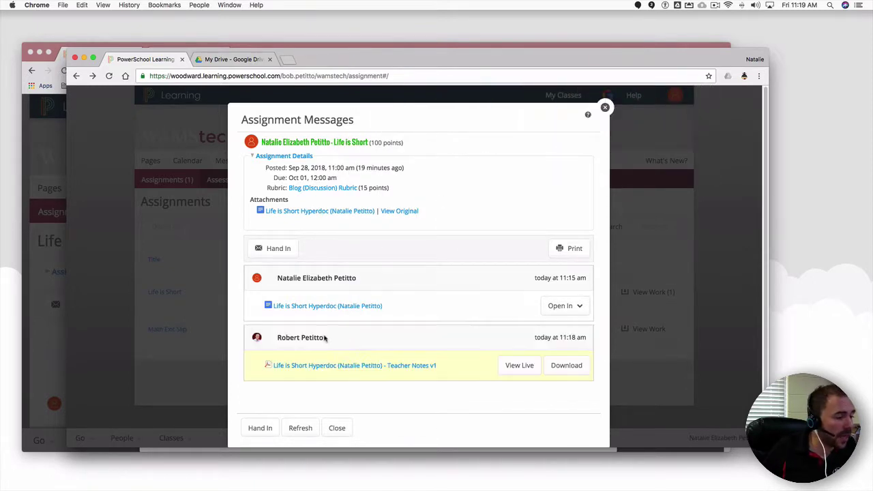
Step: Open the live view of the teacher's feedback and examine the annotations on the Life is Short Hyperdoc PDF
{"action": "left_click", "coordinate": [518, 366]}
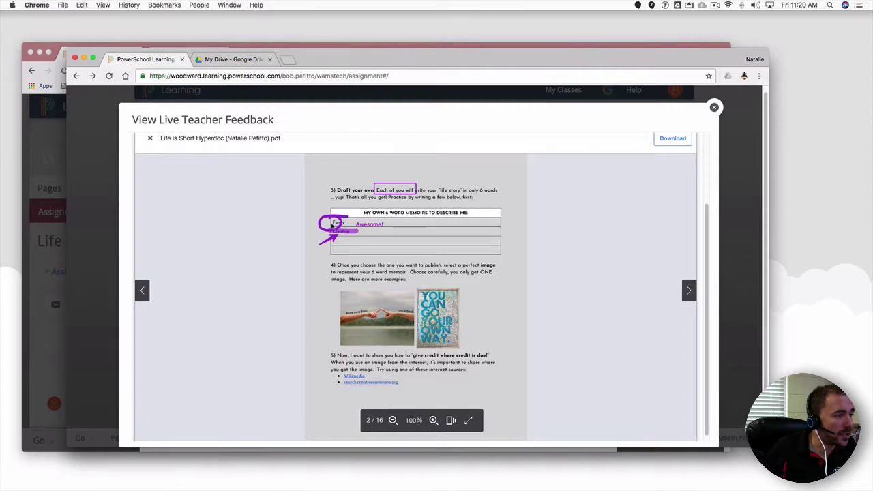
{"action": "scroll", "coordinate": [405, 230], "scroll_direction": "up", "scroll_amount": 2}
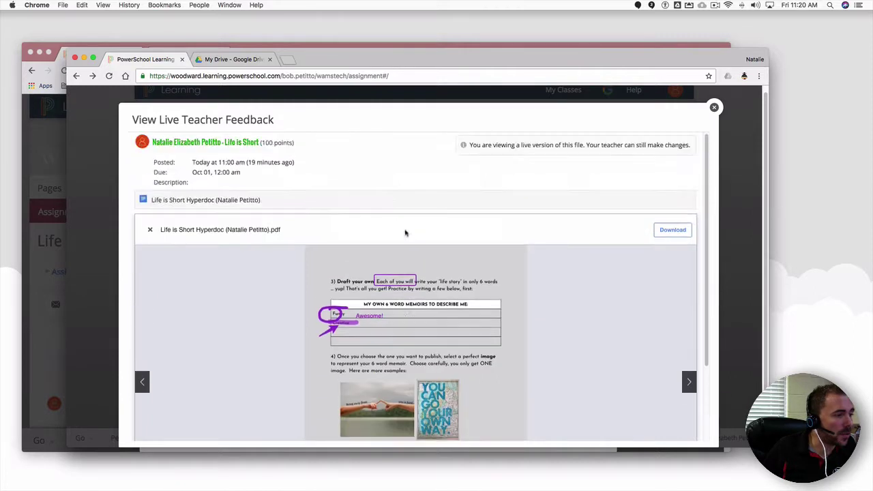
{"action": "triple_click", "coordinate": [270, 230]}
{"action": "left_click_drag", "start_coordinate": [270, 230], "coordinate": [279, 231]}
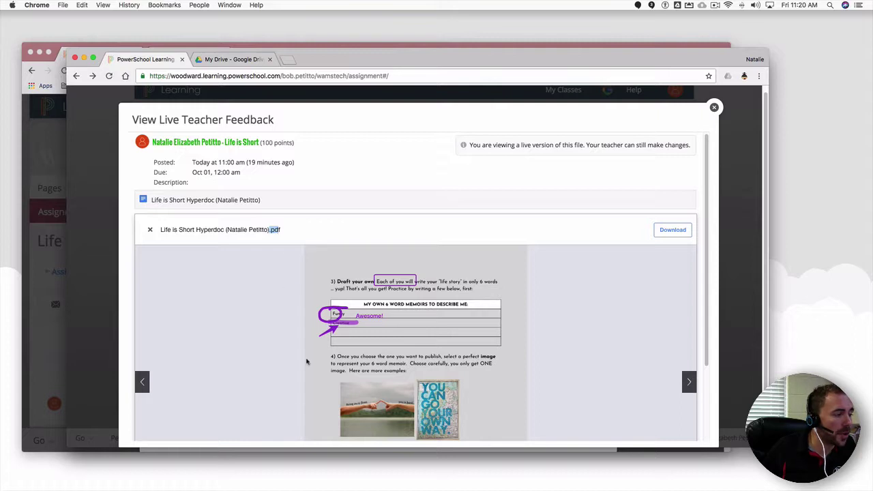
{"action": "left_click", "coordinate": [359, 306]}
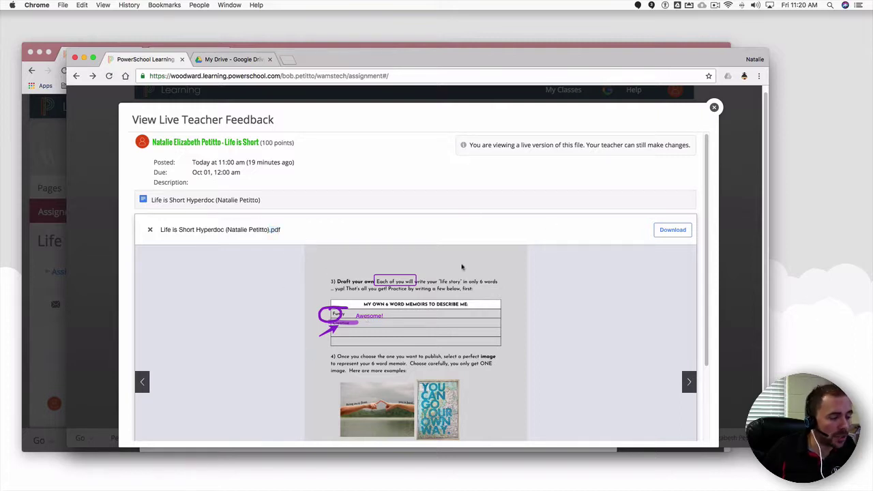
{"action": "scroll", "coordinate": [602, 352], "scroll_direction": "down", "scroll_amount": 3}
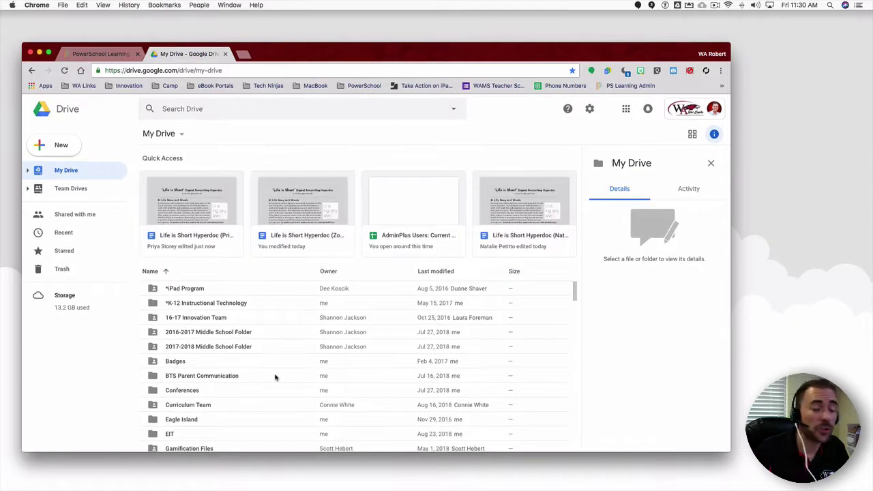
Step: In the teacher's Google Drive, browse PowerSchool Learning Student Files through Active Classes and WAMStech to the Life is Short folder
{"action": "scroll", "coordinate": [275, 377], "scroll_direction": "down", "scroll_amount": 5}
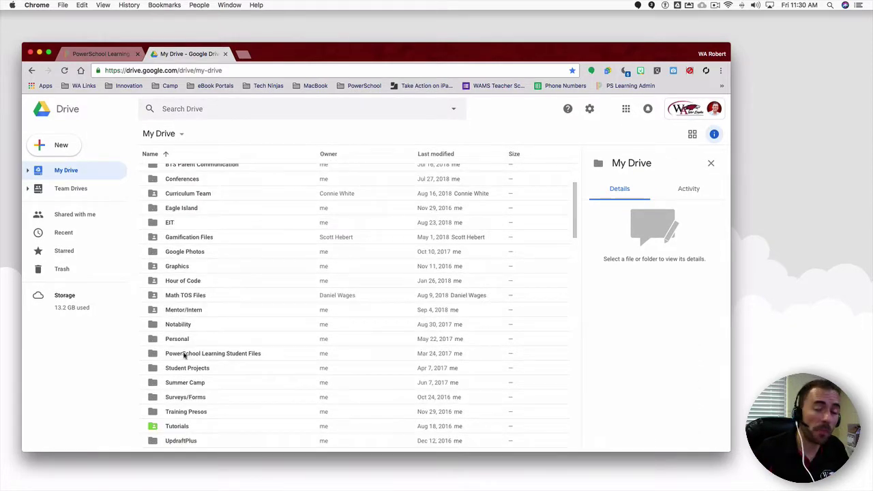
{"action": "double_click", "coordinate": [180, 355]}
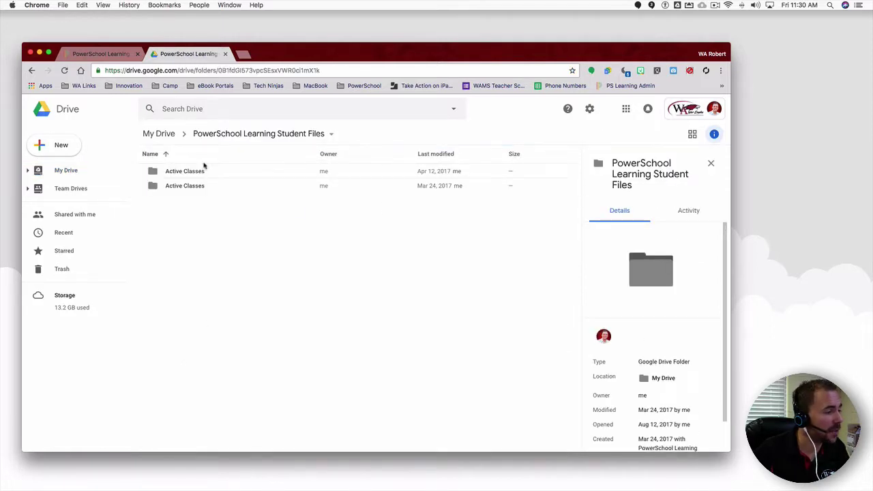
{"action": "left_click", "coordinate": [185, 174]}
{"action": "double_click", "coordinate": [185, 175]}
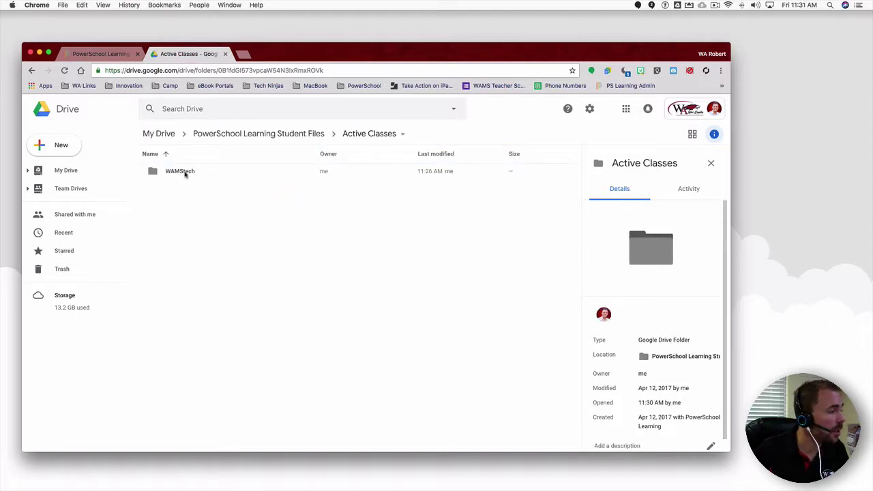
{"action": "double_click", "coordinate": [184, 172]}
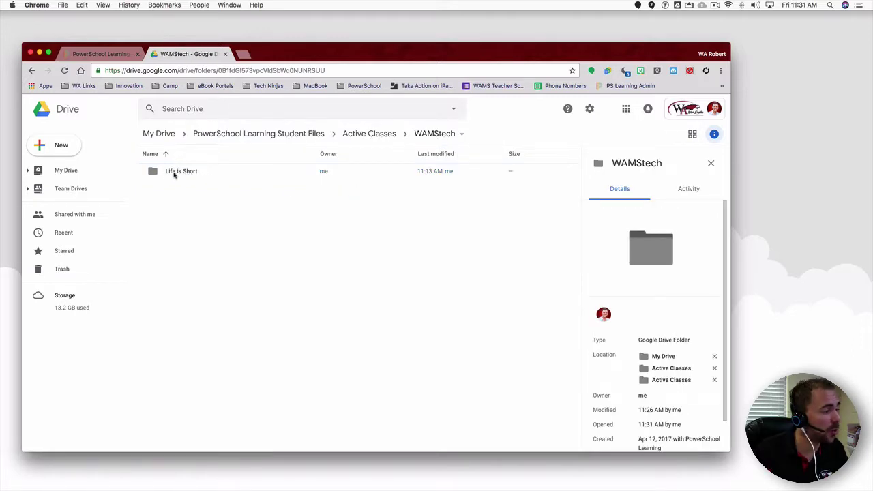
{"action": "double_click", "coordinate": [168, 173]}
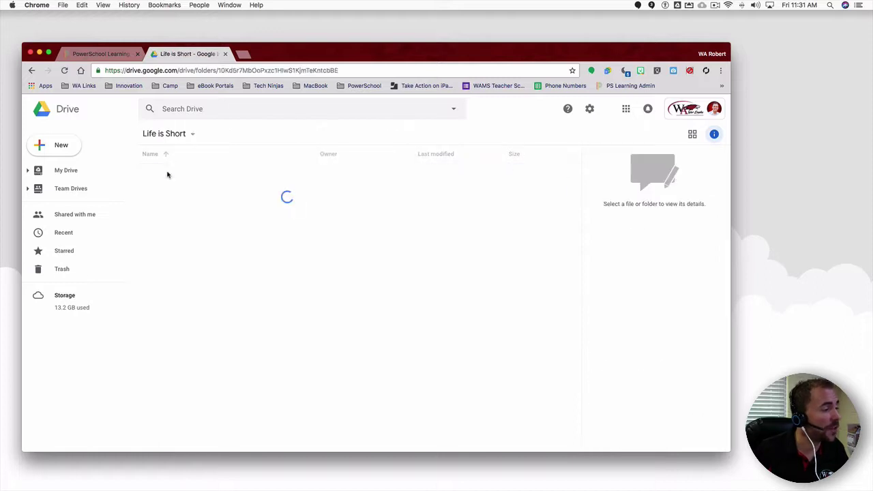
{"action": "left_click", "coordinate": [229, 171]}
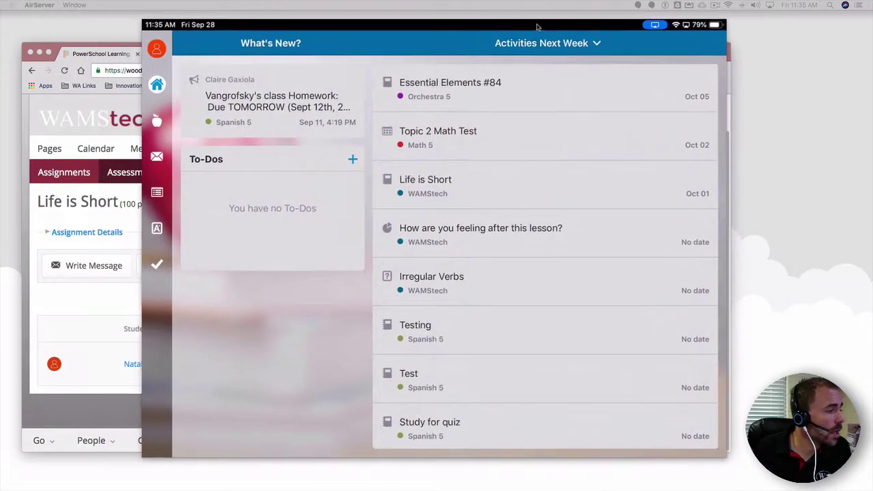
Step: Switch to the mirrored iPad in AirServer showing the student's activities and reposition its window
{"action": "left_click_drag", "start_coordinate": [536, 26], "coordinate": [526, 26]}
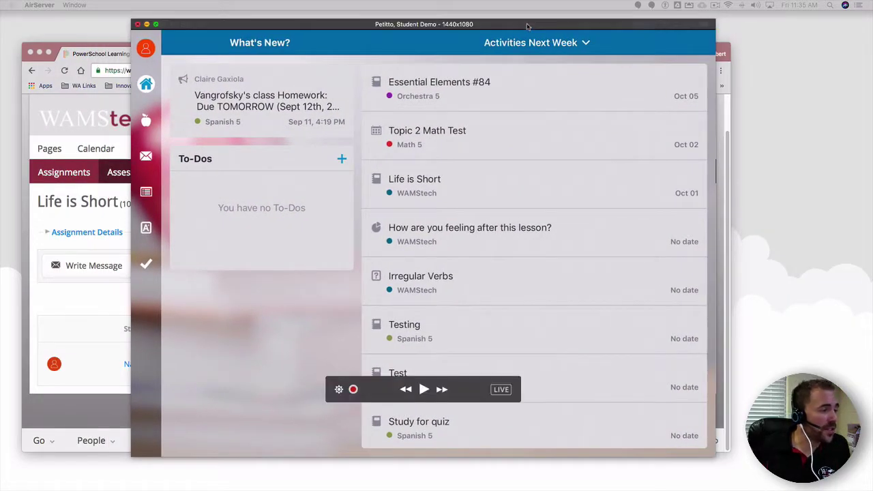